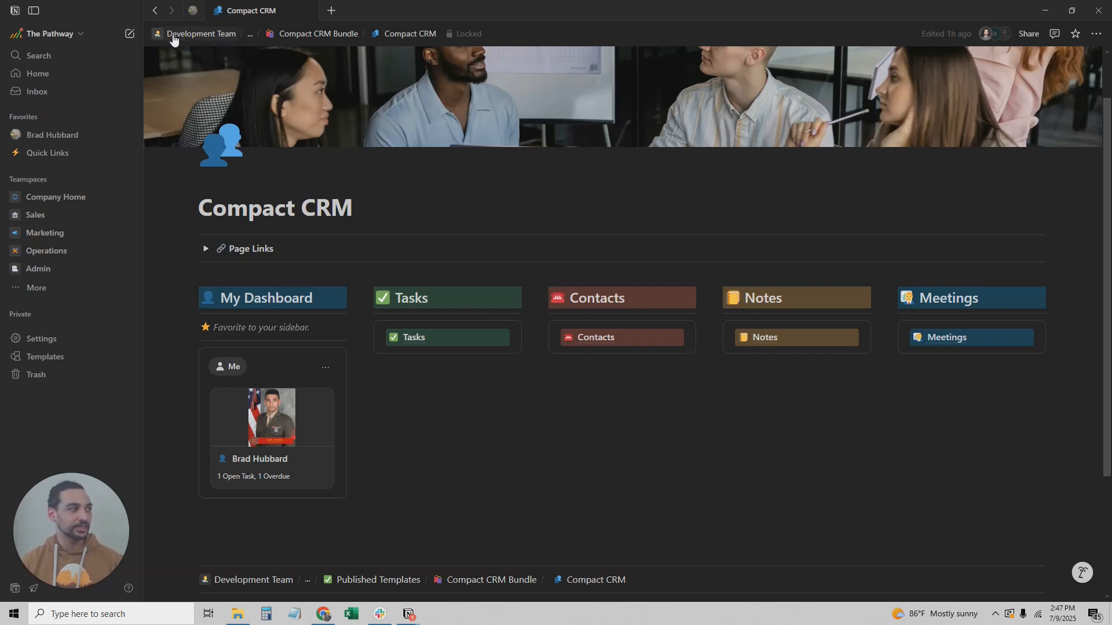
Step: View the workspace's preferences settings and the list of available workspaces, then return to the Compact CRM page
click(46, 34)
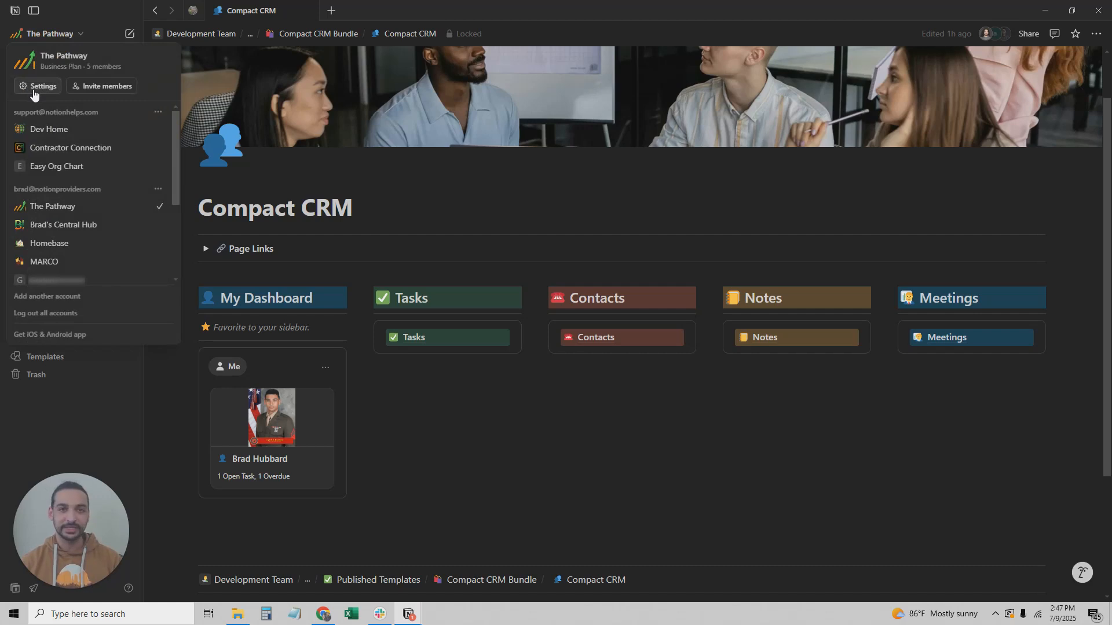
click(34, 87)
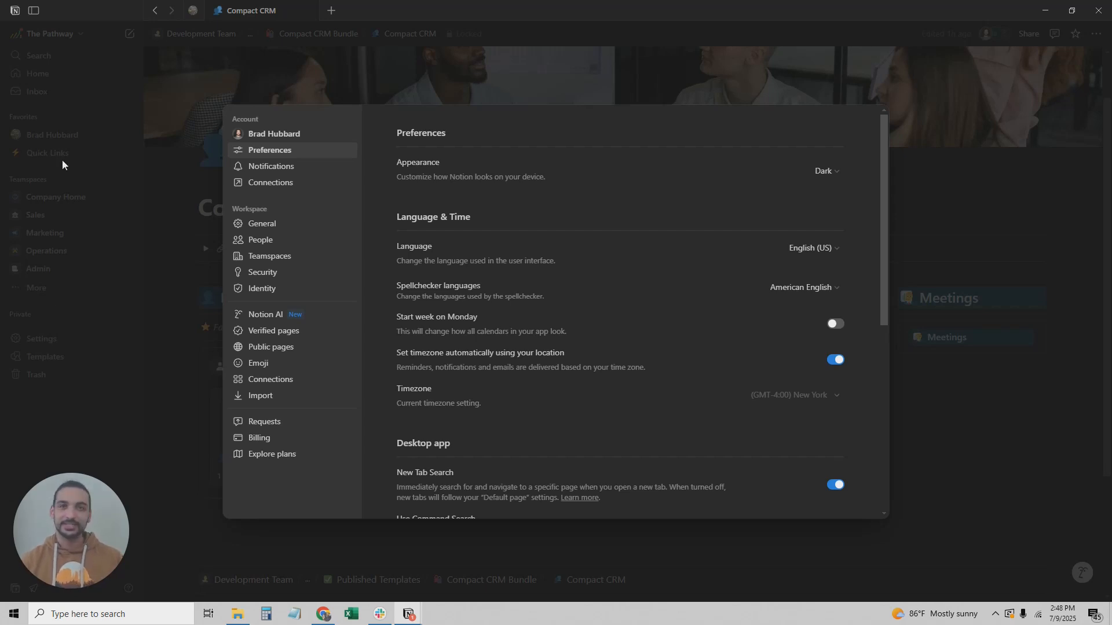
click(59, 78)
click(85, 34)
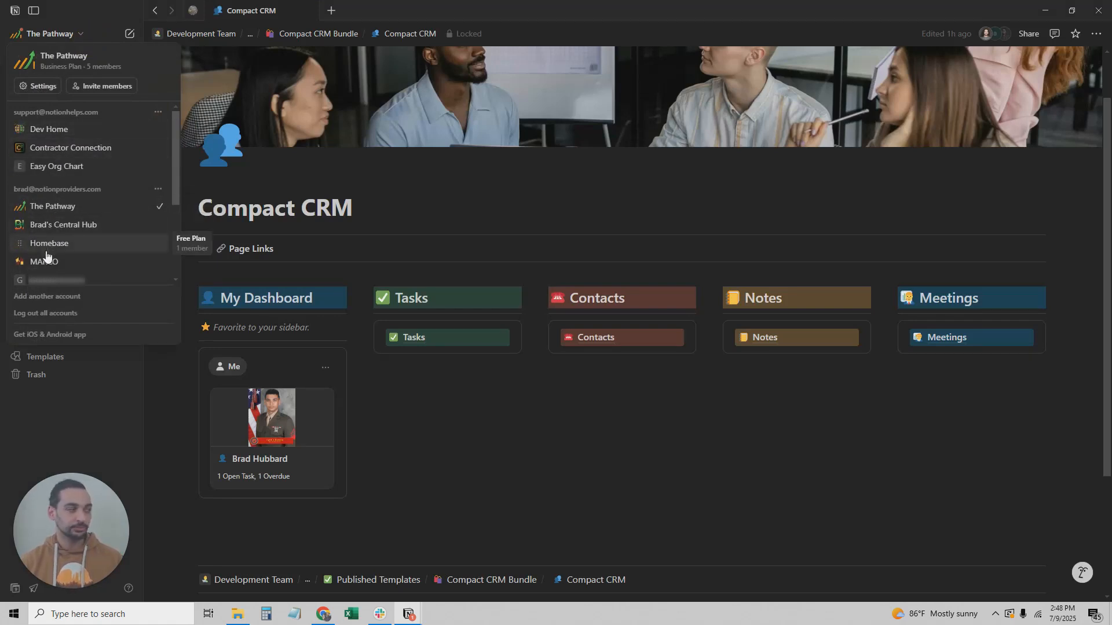
click(492, 201)
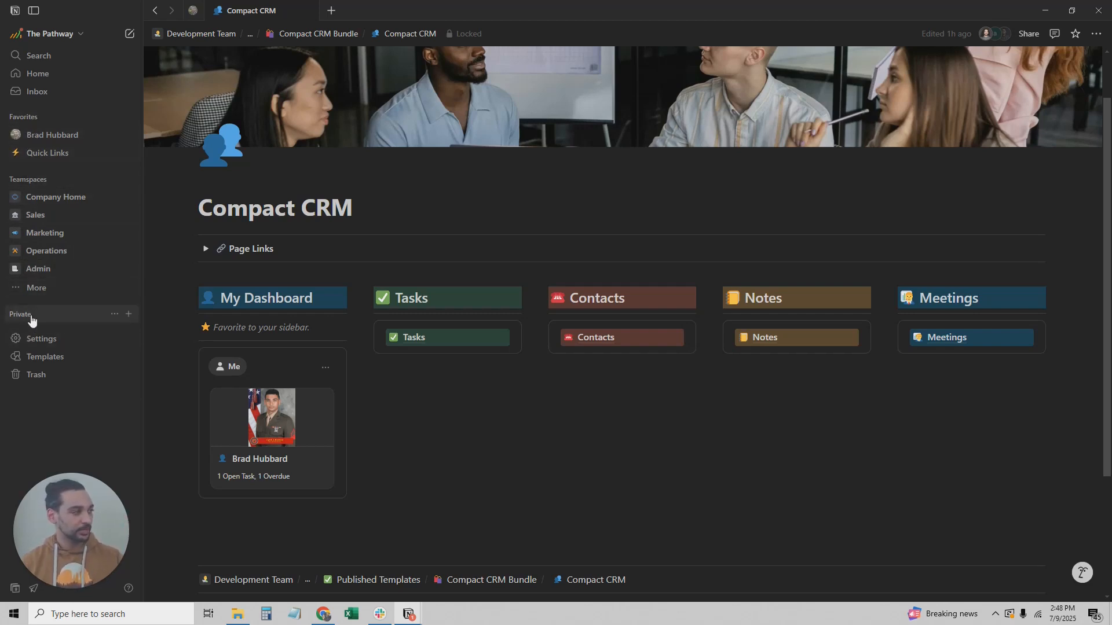
Step: Create a new private page and title it "My First Page"
click(130, 35)
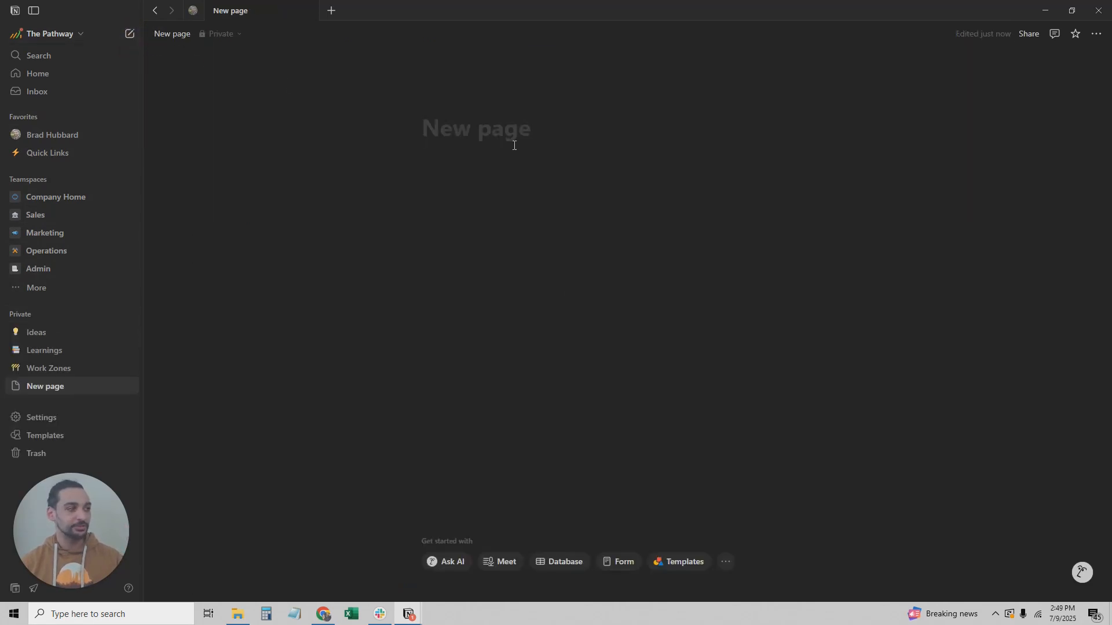
text(Page 1)
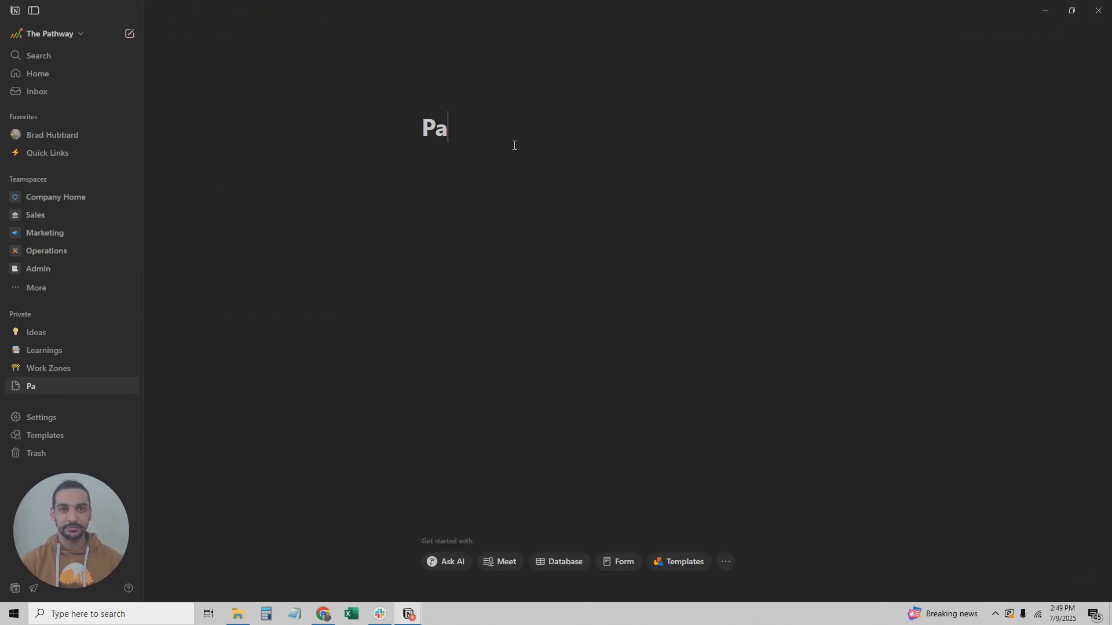
key(BackSpace)
key(BackSpace)
key(BackSpace)
key(BackSpace)
key(BackSpace)
key(BackSpace)
text(My )
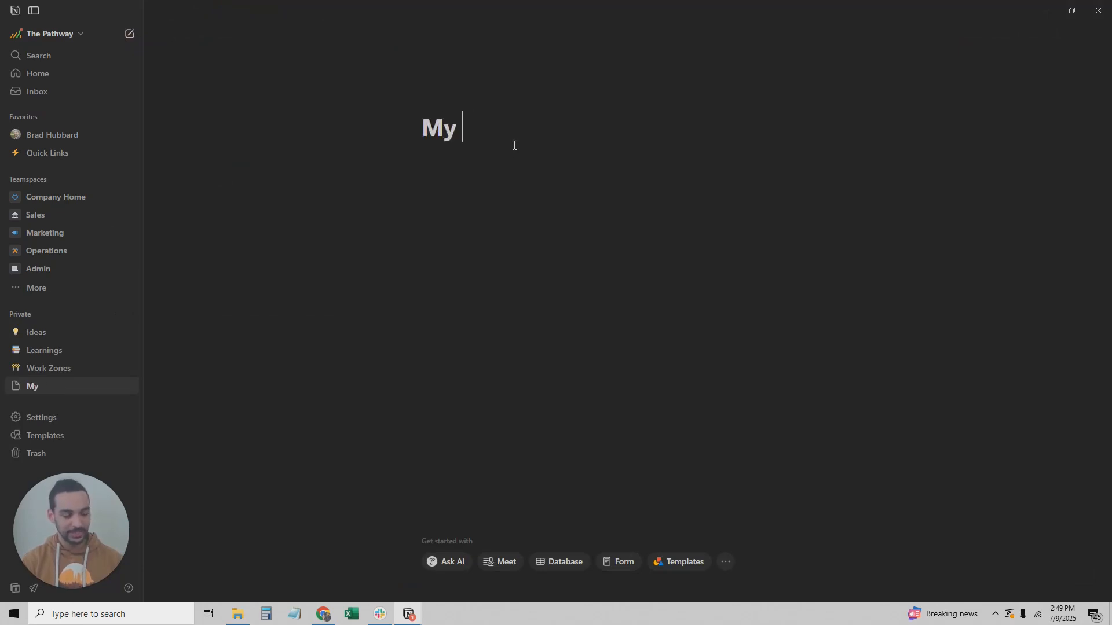
text(First Page)
key(Return)
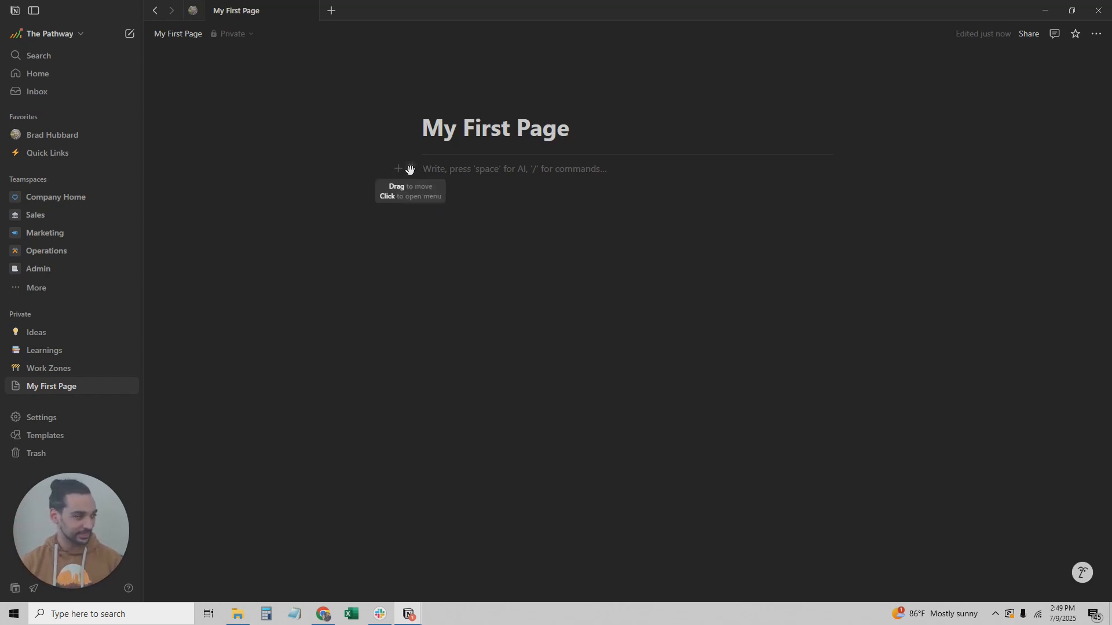
Step: Add the line "Write a sentence here." to the page body, directly below the divider
click(431, 167)
drag(410, 169, 486, 169)
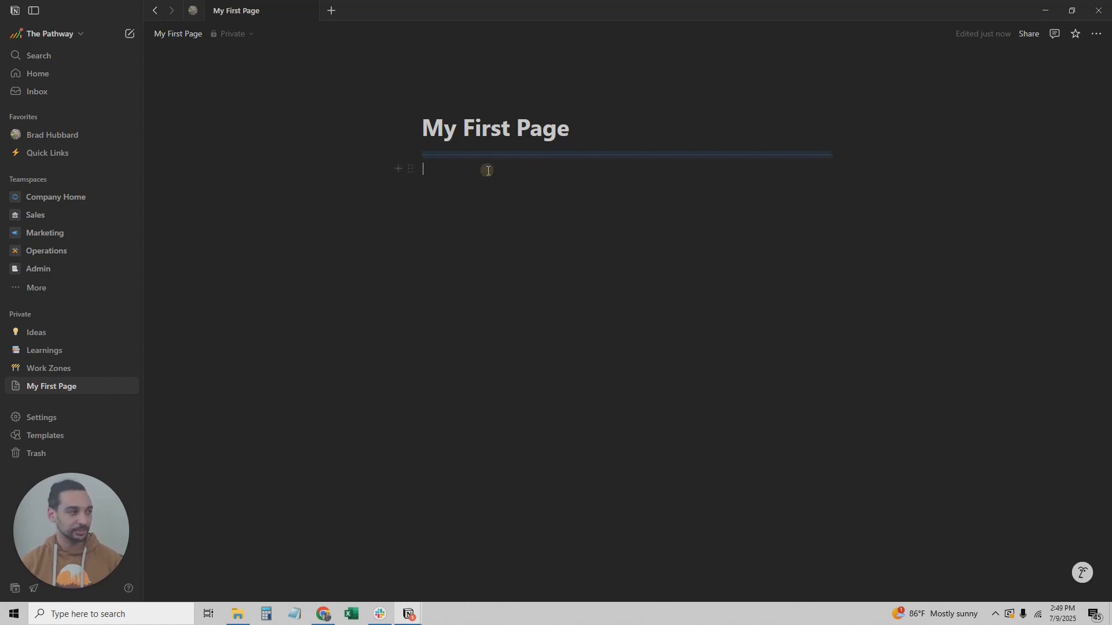
click(488, 169)
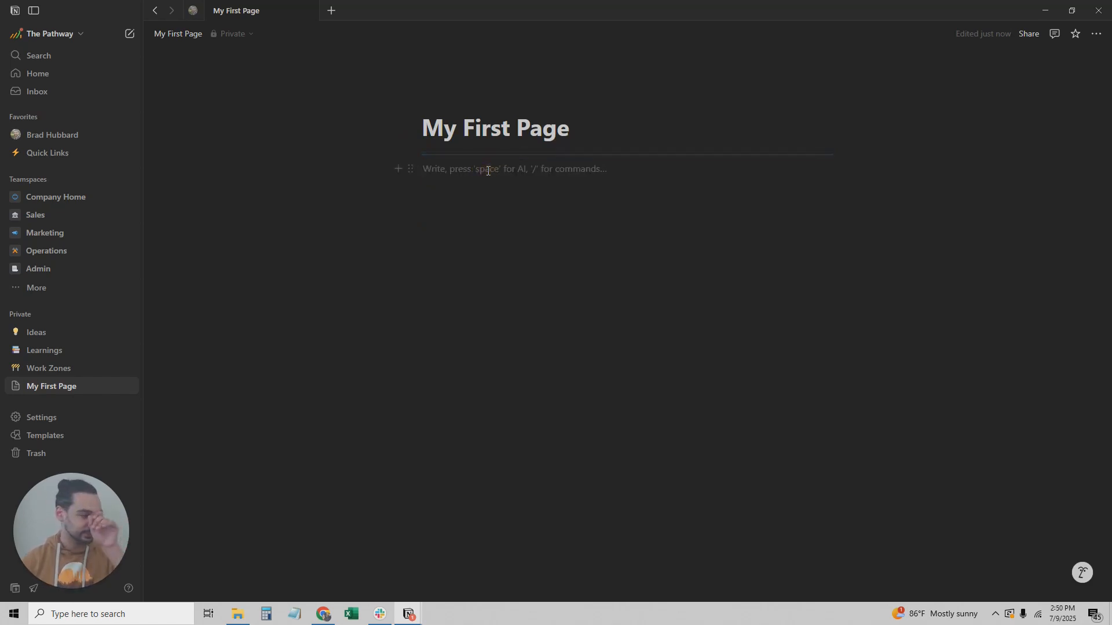
text(Writ5)
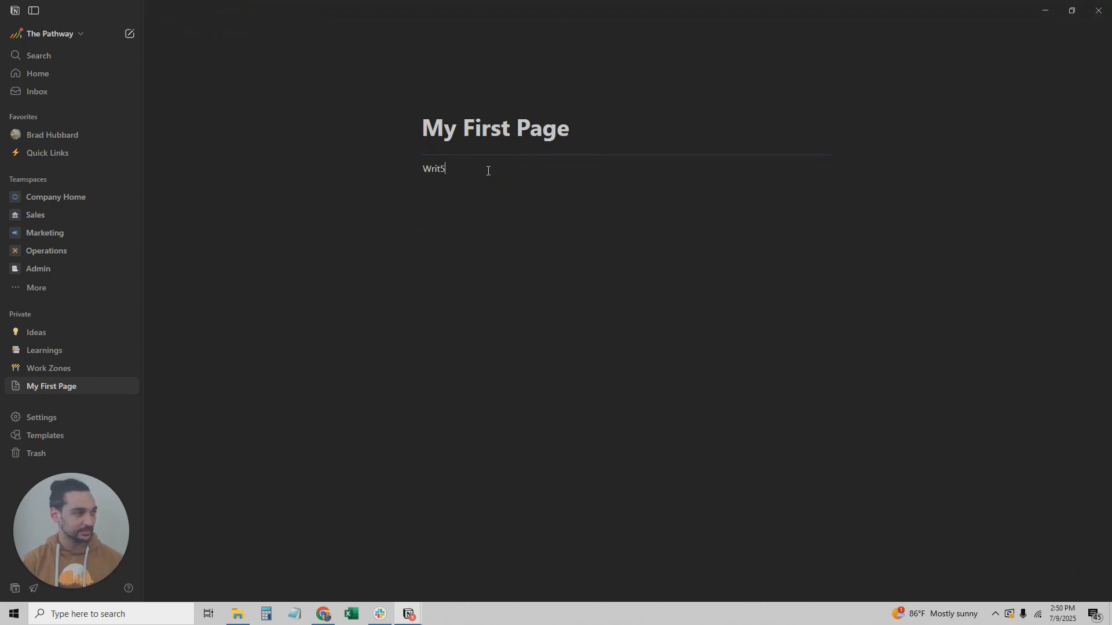
text(ea sentence here.)
key(Return)
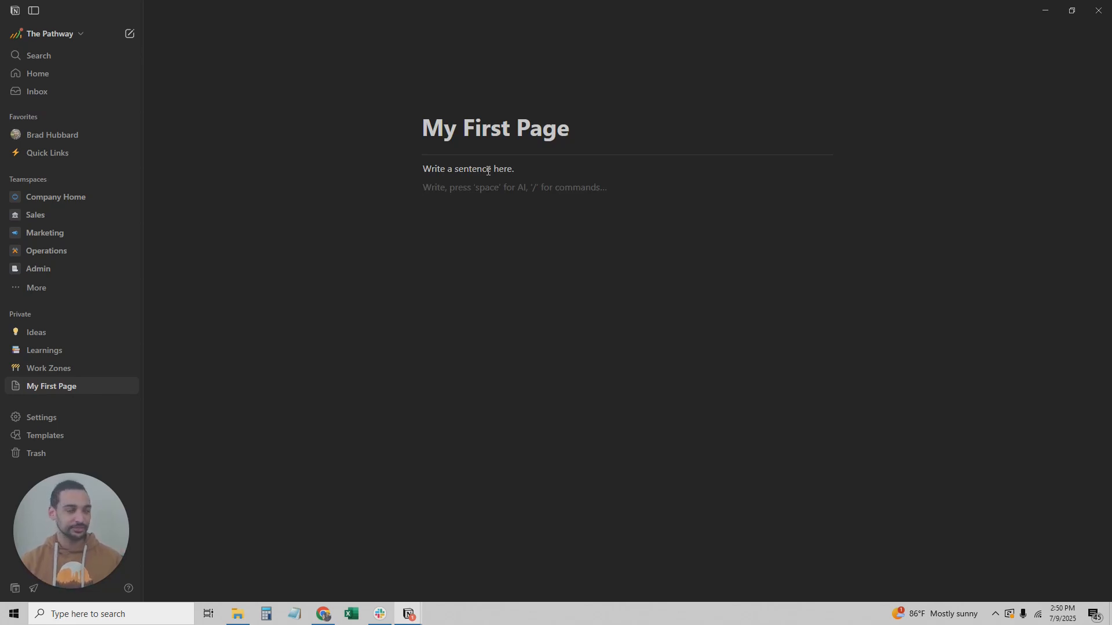
Step: Look back at the Compact CRM page and return to My First Page
click(310, 10)
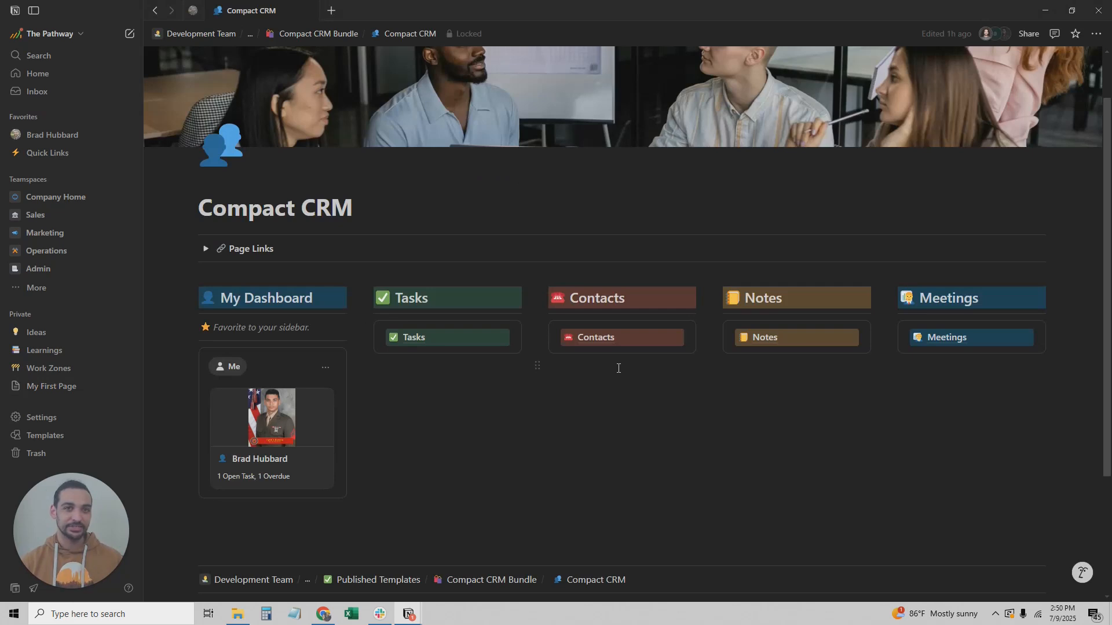
key(alt+Left)
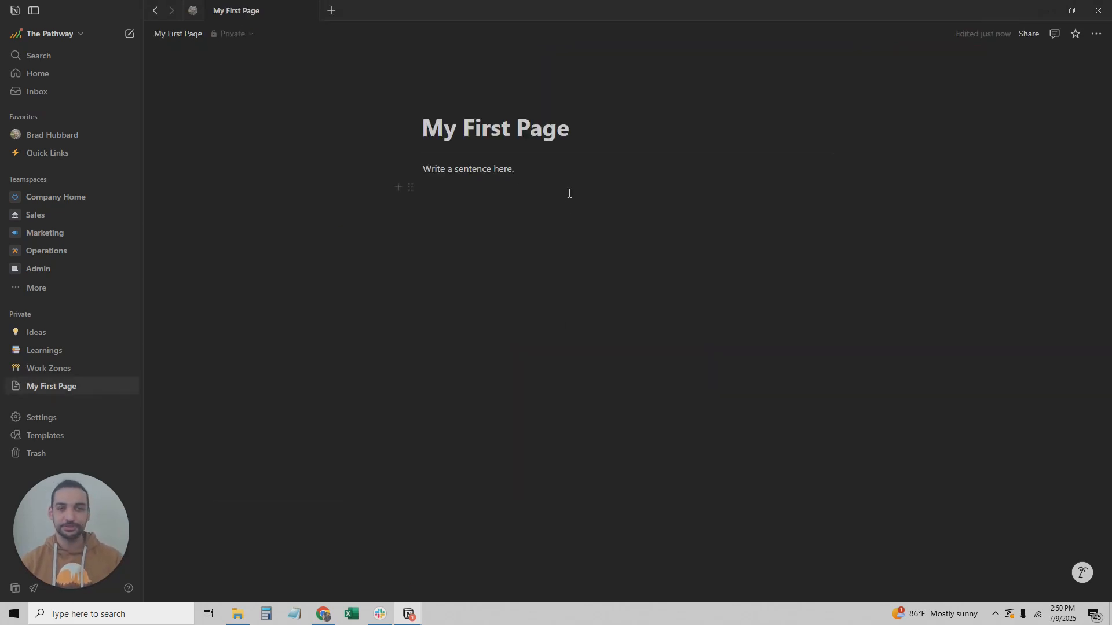
key(alt+Right)
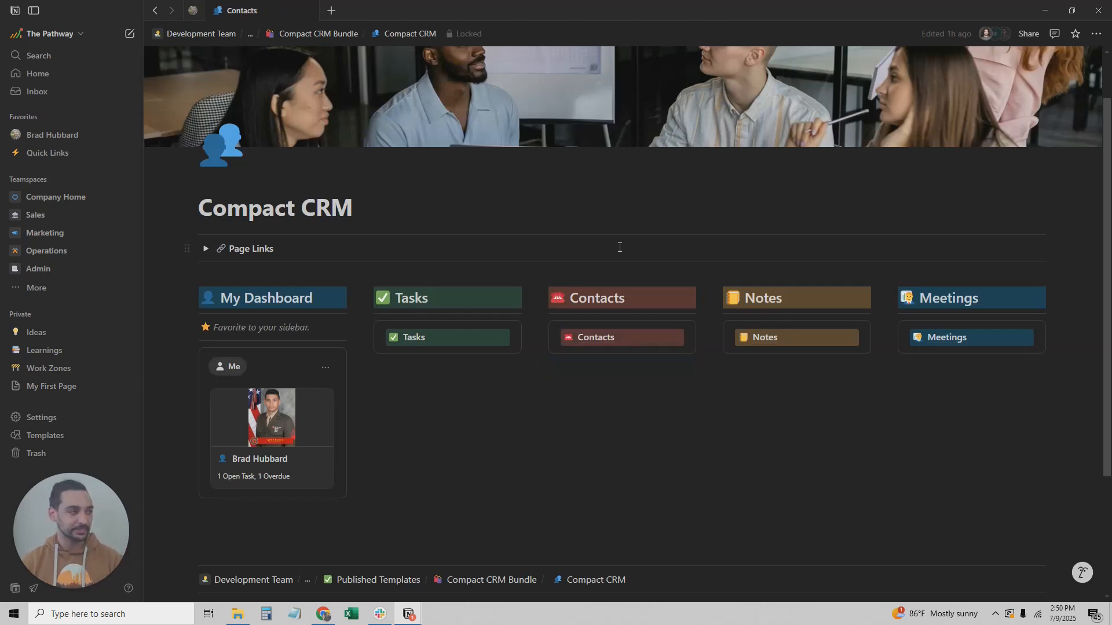
key(alt+Right)
key(alt+Left)
key(alt+Left)
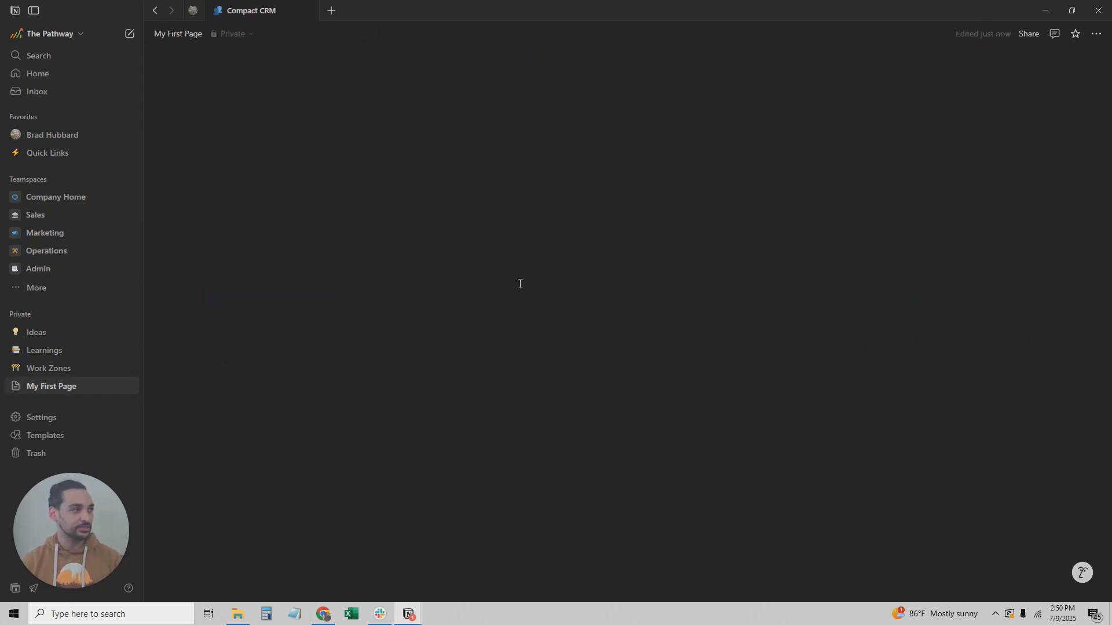
Step: Insert a Heading 1 block on the empty line below the sentence
click(565, 182)
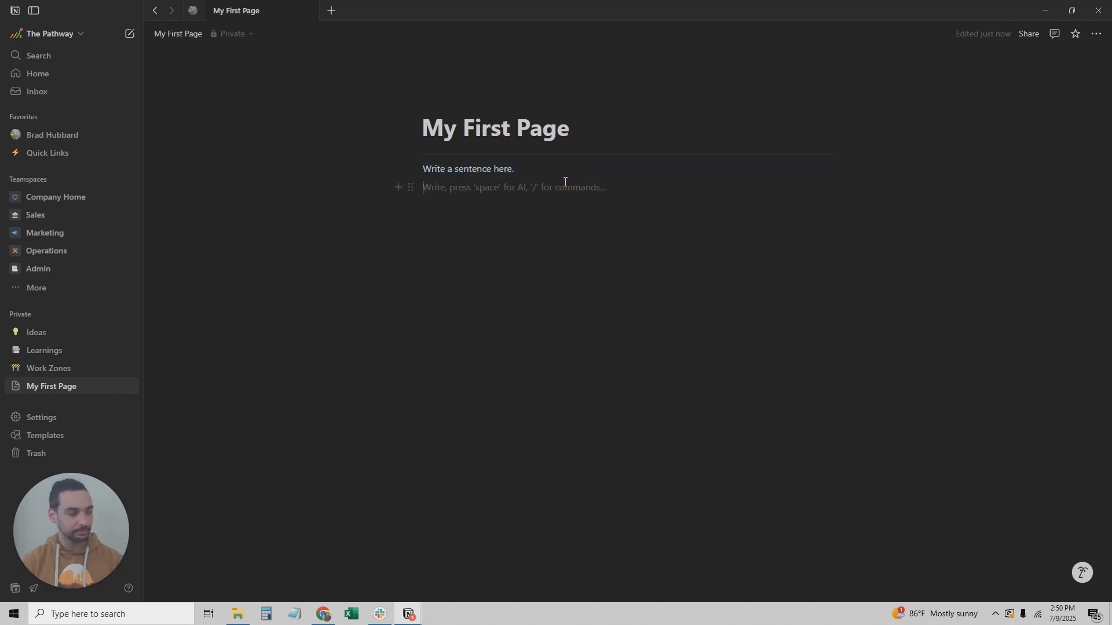
text(/)
key(BackSpace)
text(/)
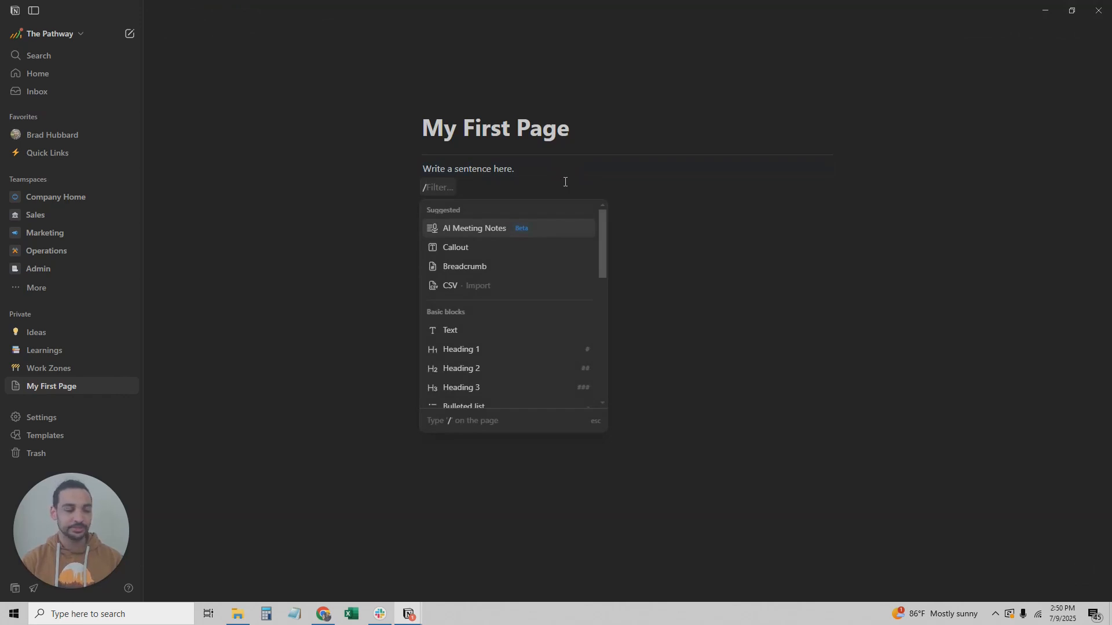
scroll(513, 284, down, 1)
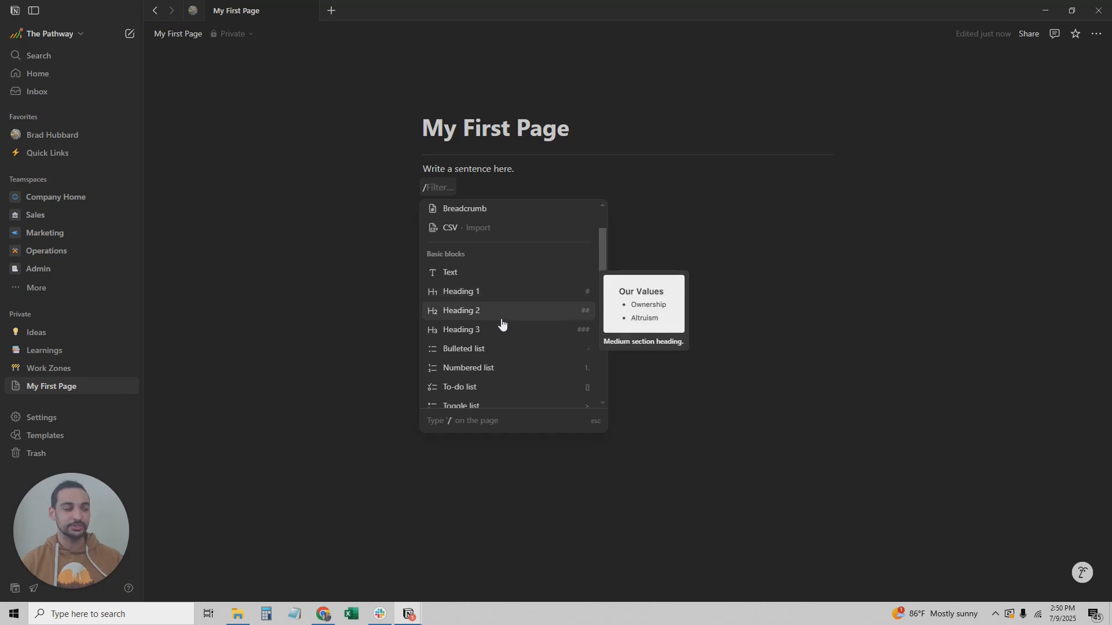
scroll(491, 376, down, 1)
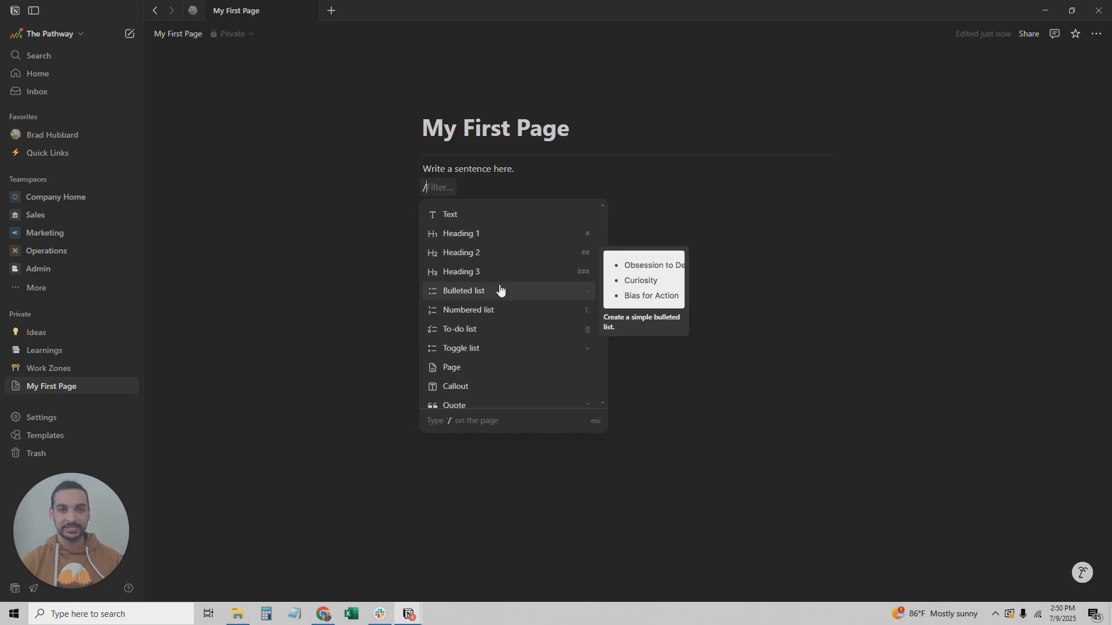
click(463, 237)
Step: Enter "Biggest Text" as the text of the Heading 1 block and start a new line below it
text(Big te)
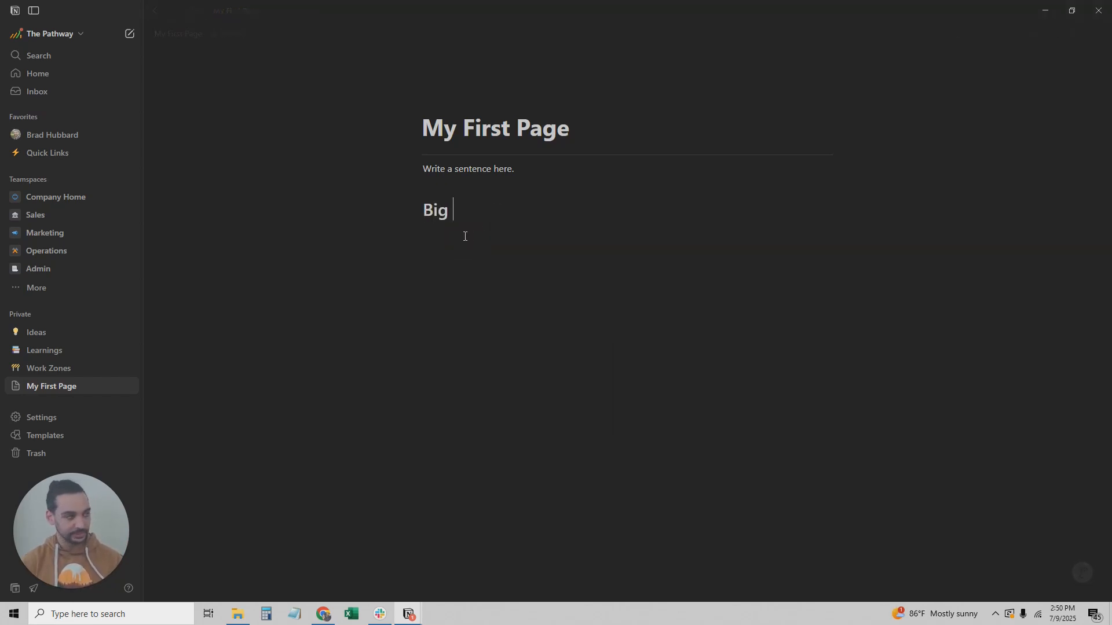
key(BackSpace)
key(BackSpace)
key(BackSpace)
text(gest e)
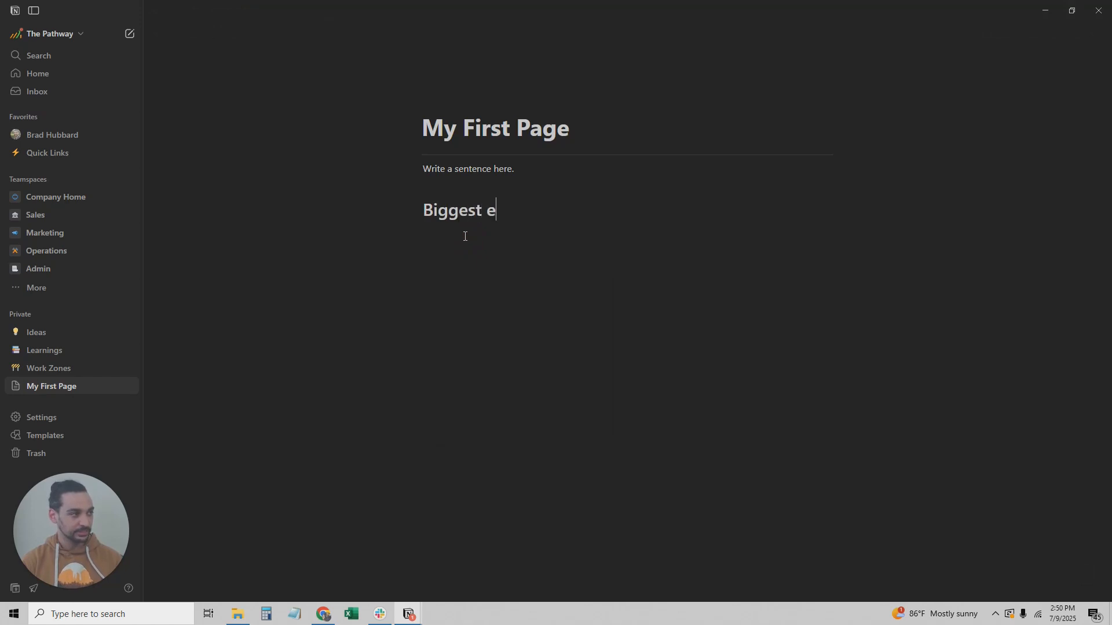
key(BackSpace)
text(TExt)
key(BackSpace)
key(BackSpace)
key(BackSpace)
text(ext)
key(Return)
Step: Add a Heading 2 block reading "Bigger Text" below the Biggest Text heading
text(/)
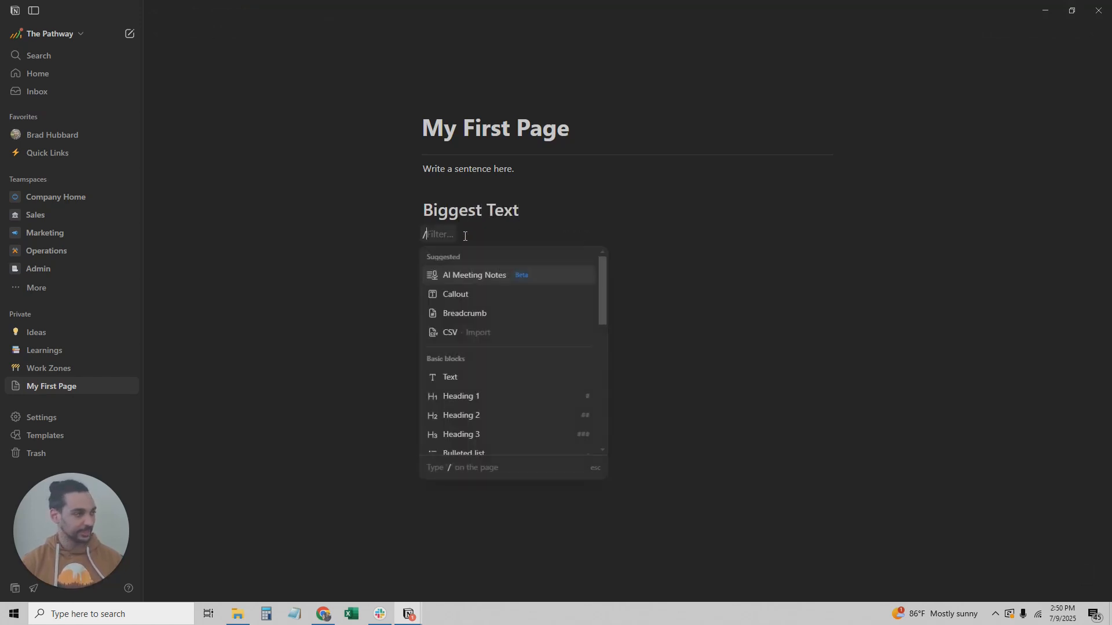
click(480, 415)
text(Bigger Text)
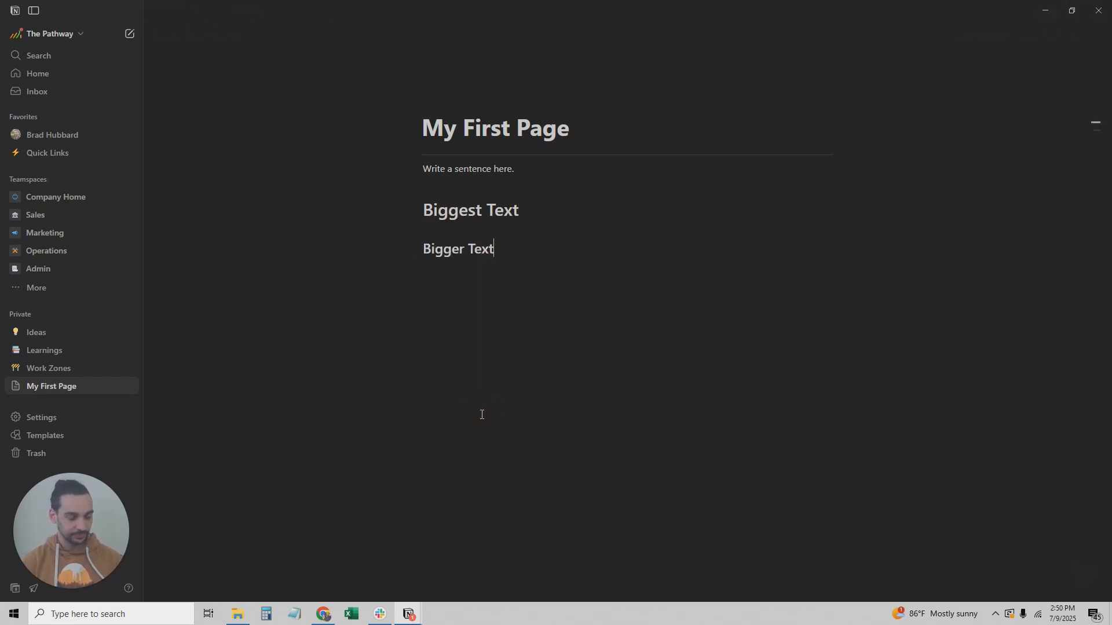
key(Return)
Step: Add a Heading 3 block reading "Big Text" below the Bigger Text heading
text(/)
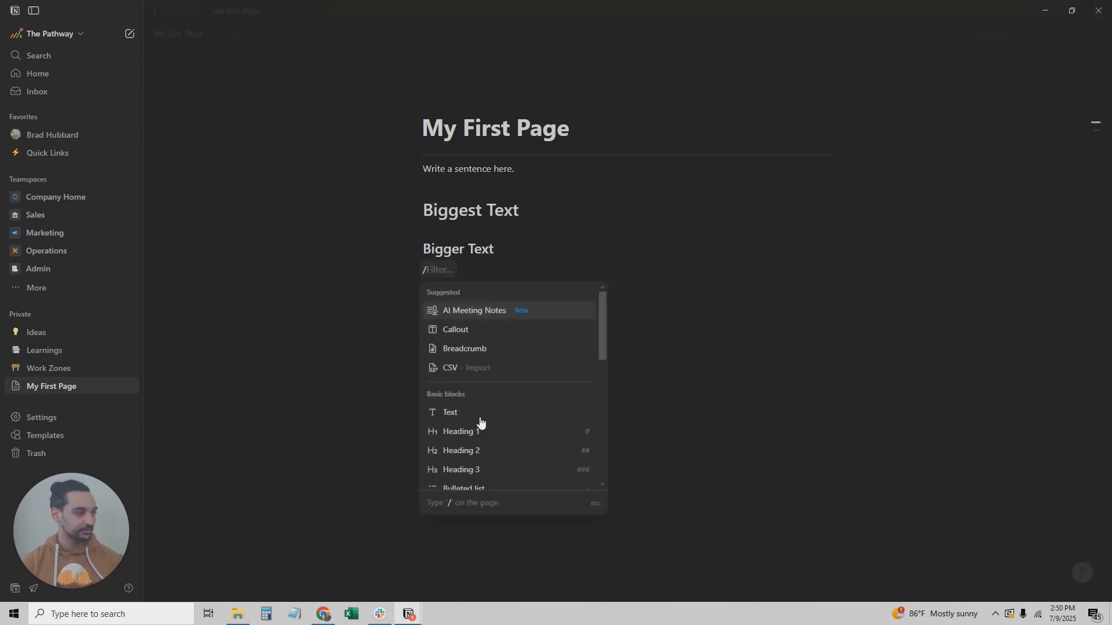
click(455, 472)
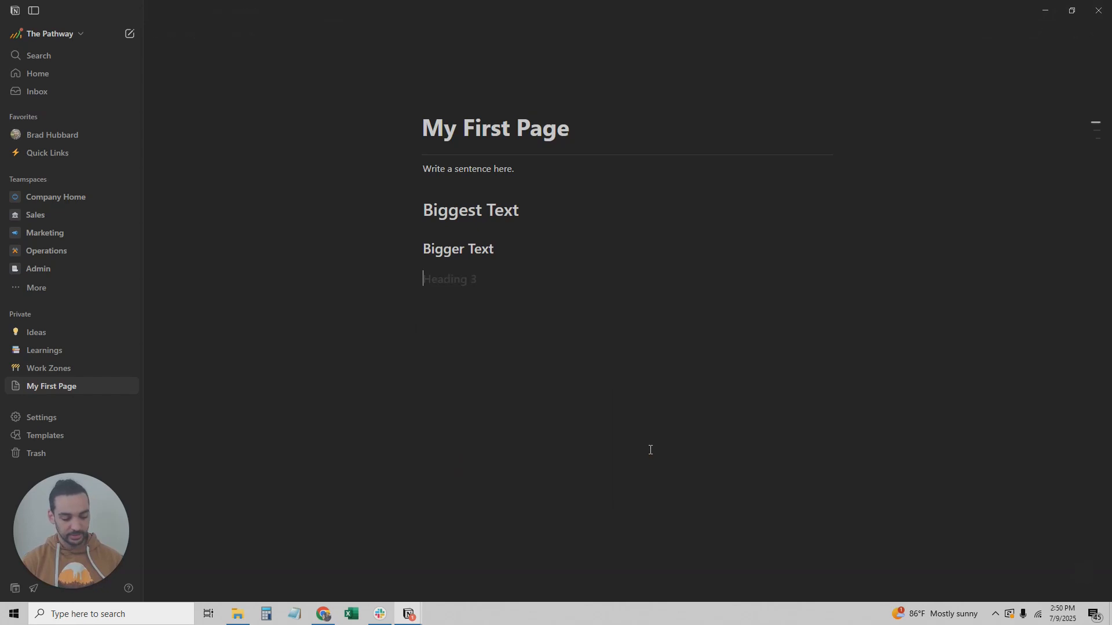
text(Big Text)
key(Return)
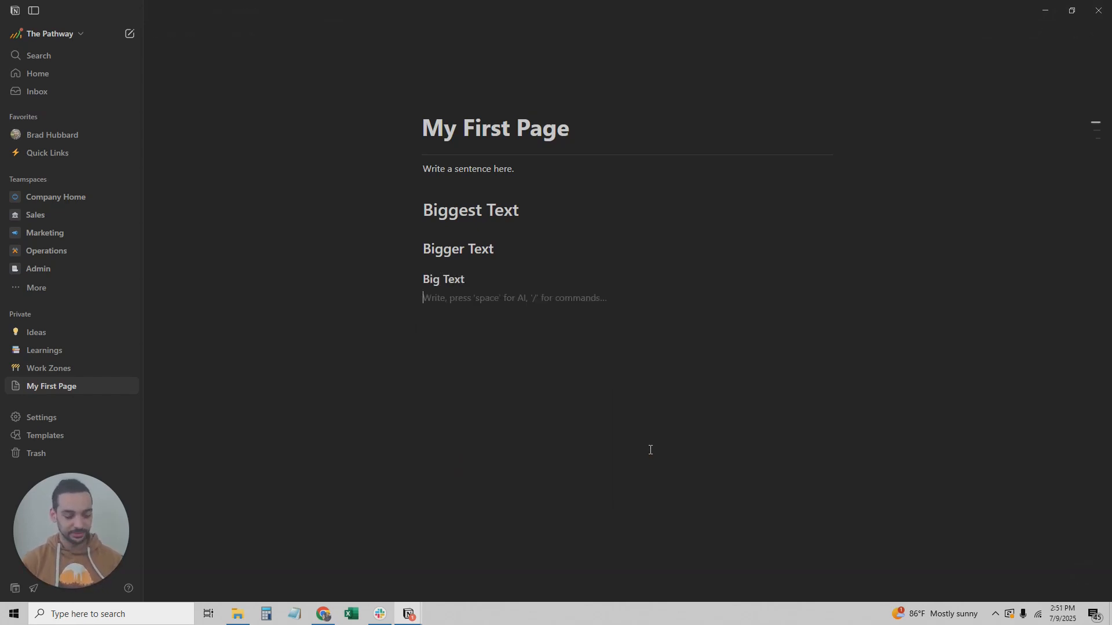
Step: Write a plain text line reading "Text" under the Big Text heading, followed by an empty line
text(Text)
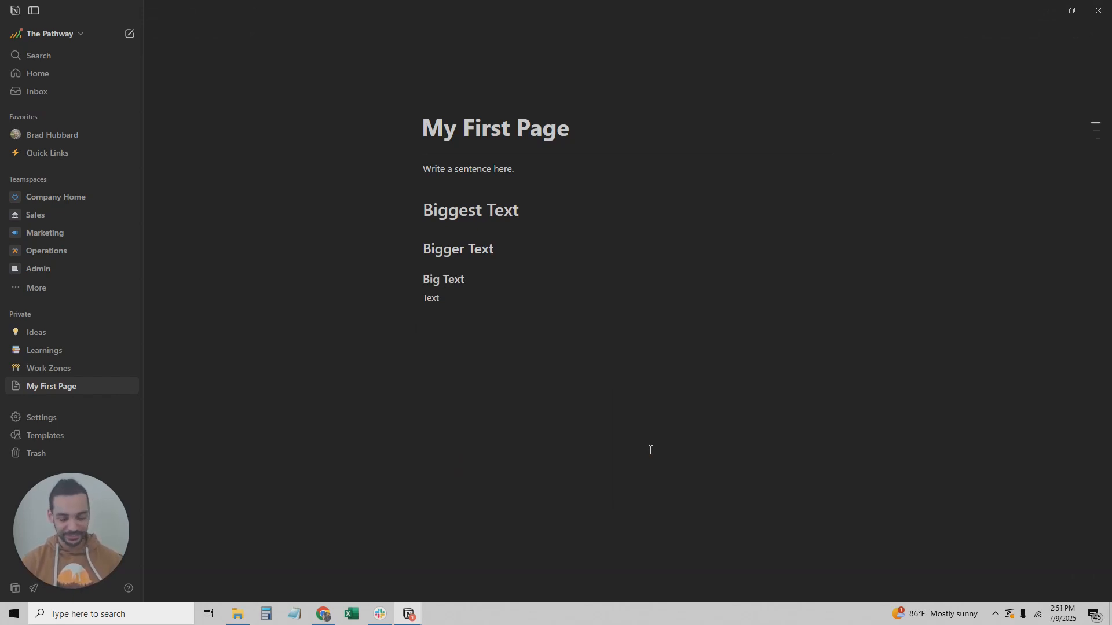
click(649, 450)
key(Return)
Step: Add a bulleted list with the items "Highlight 1" and "Highlight 2", and end the list on a plain line
text(/)
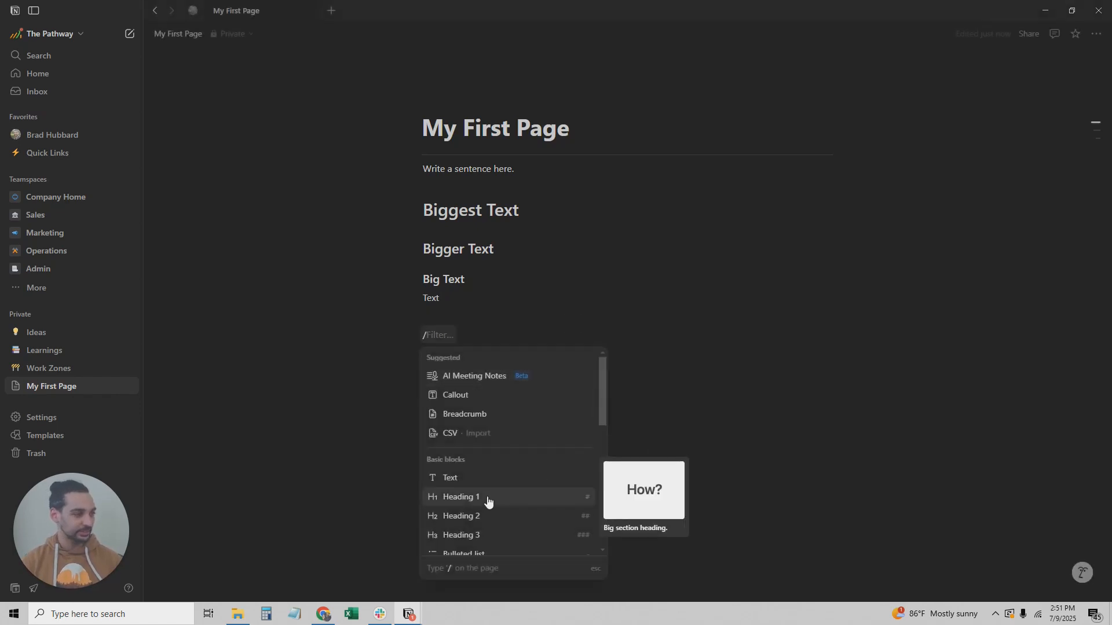
scroll(488, 501, down, 1)
click(468, 497)
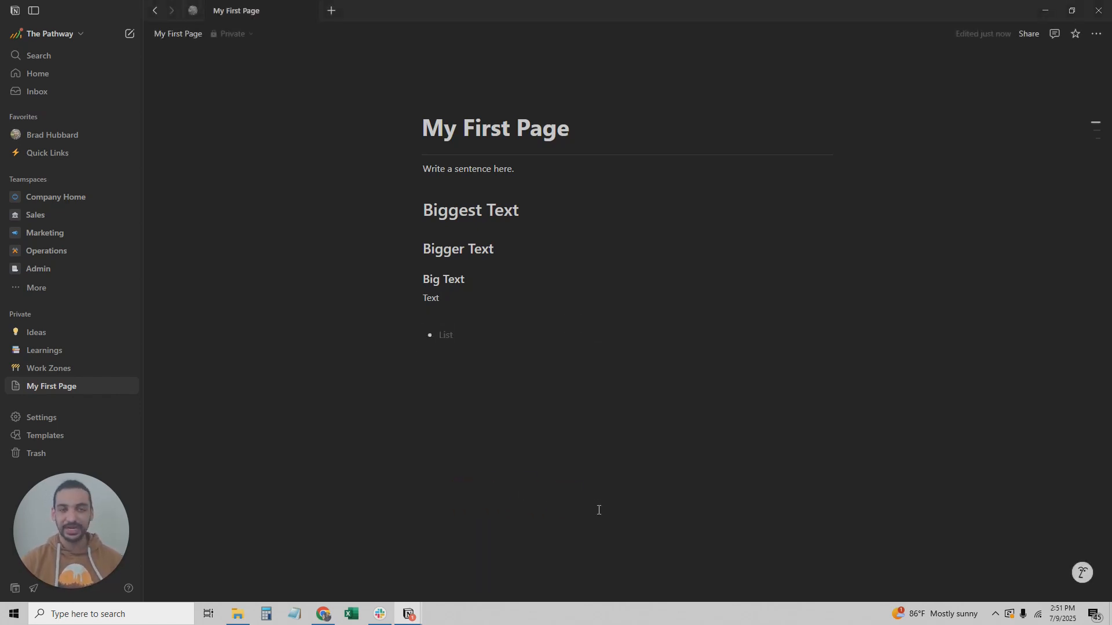
text(Highlight)
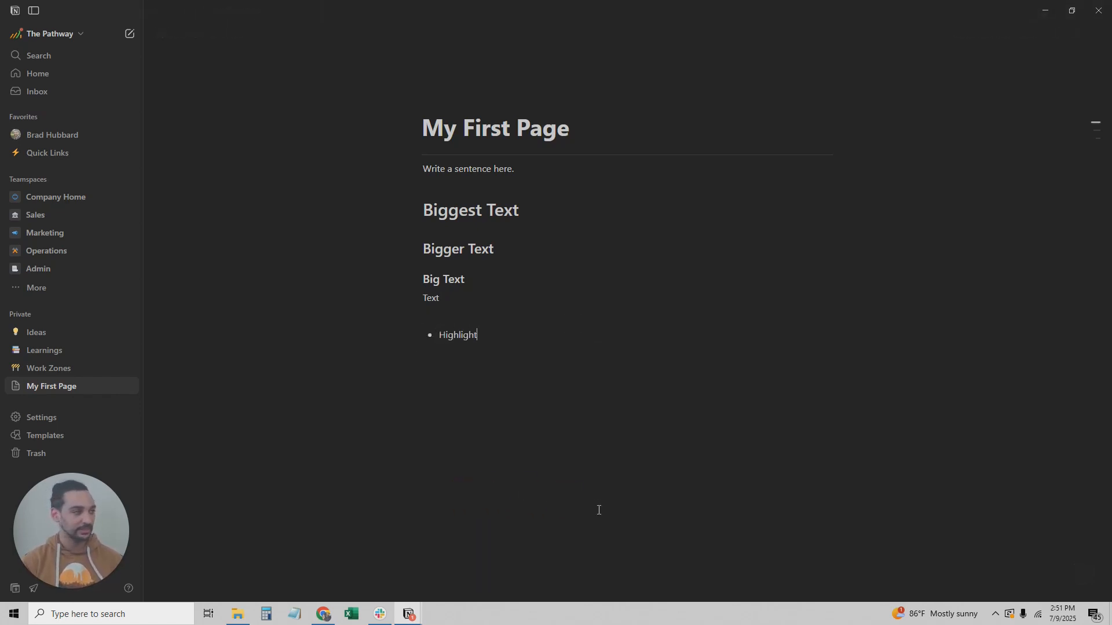
text( 1)
key(Return)
text(Hightl)
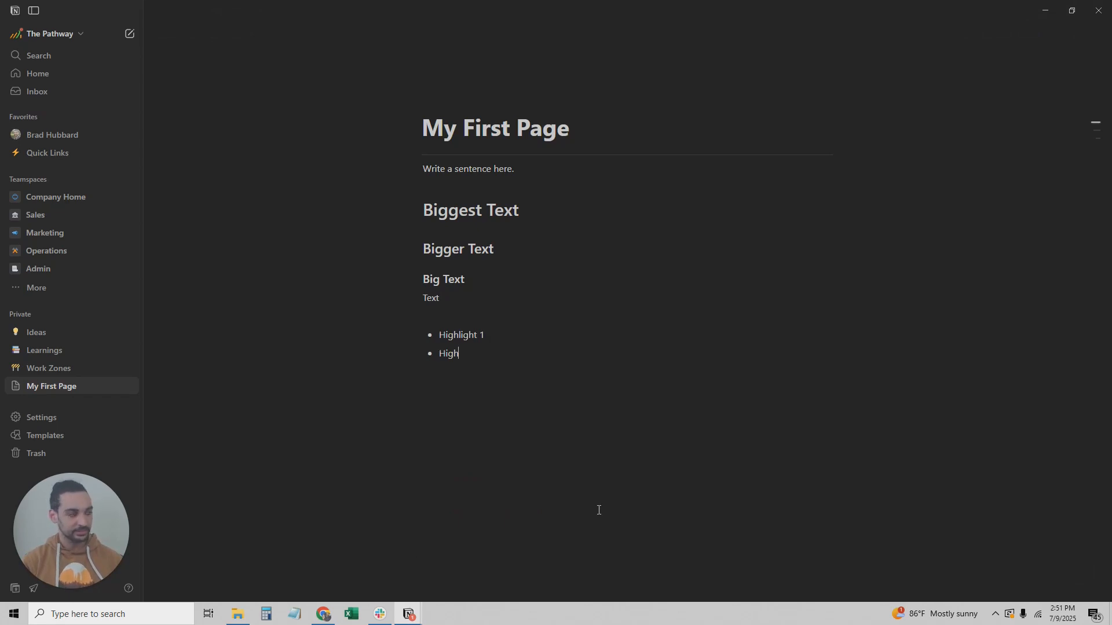
key(BackSpace)
key(BackSpace)
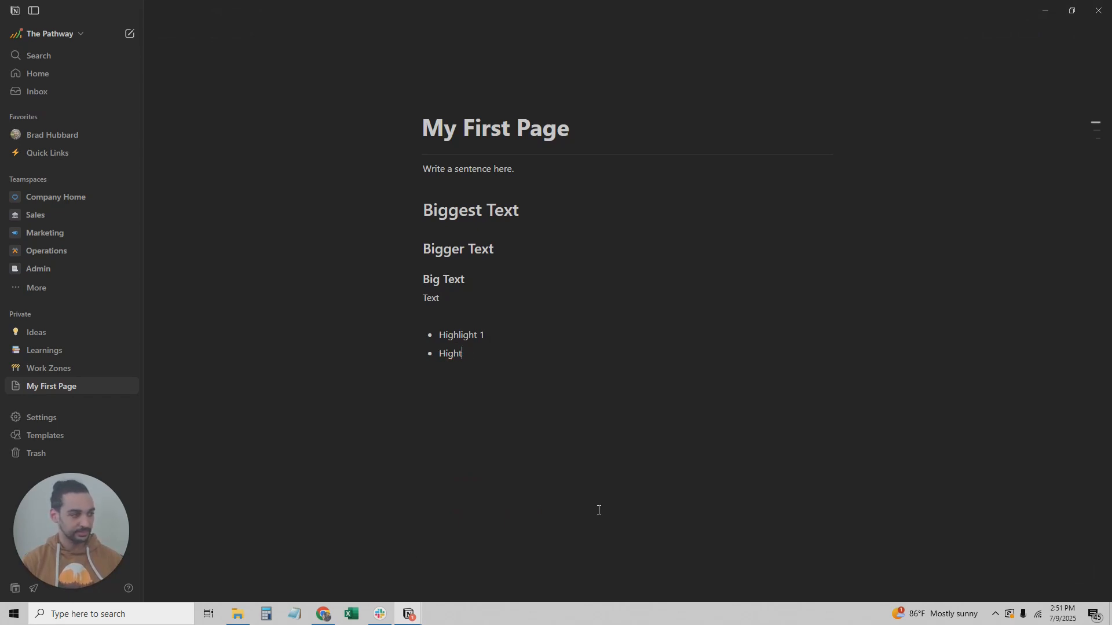
text(light 2)
key(Return)
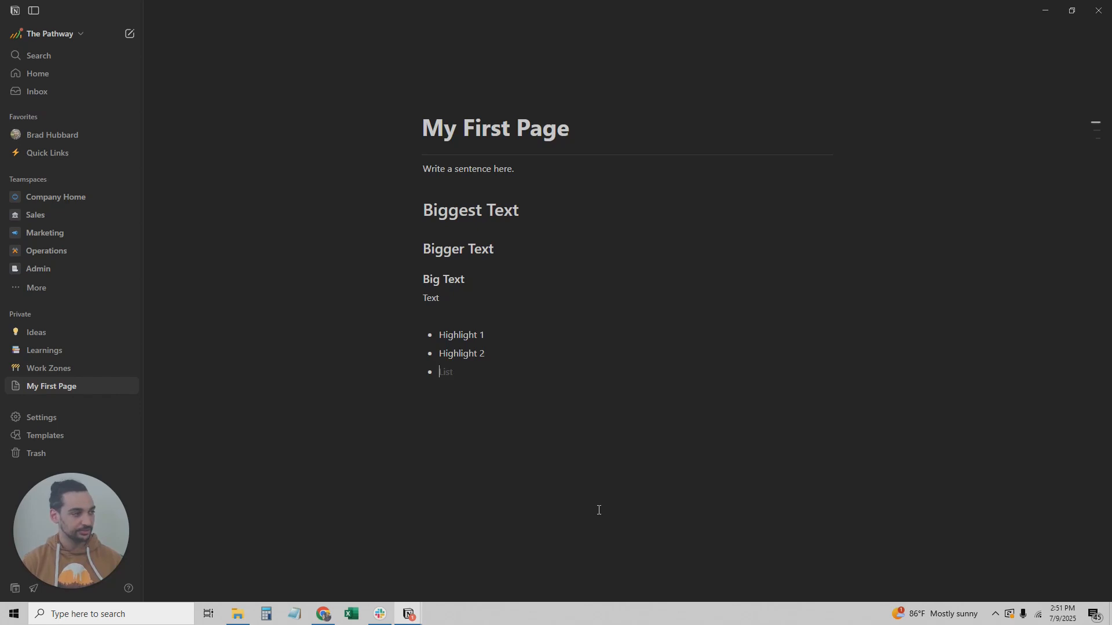
key(Return)
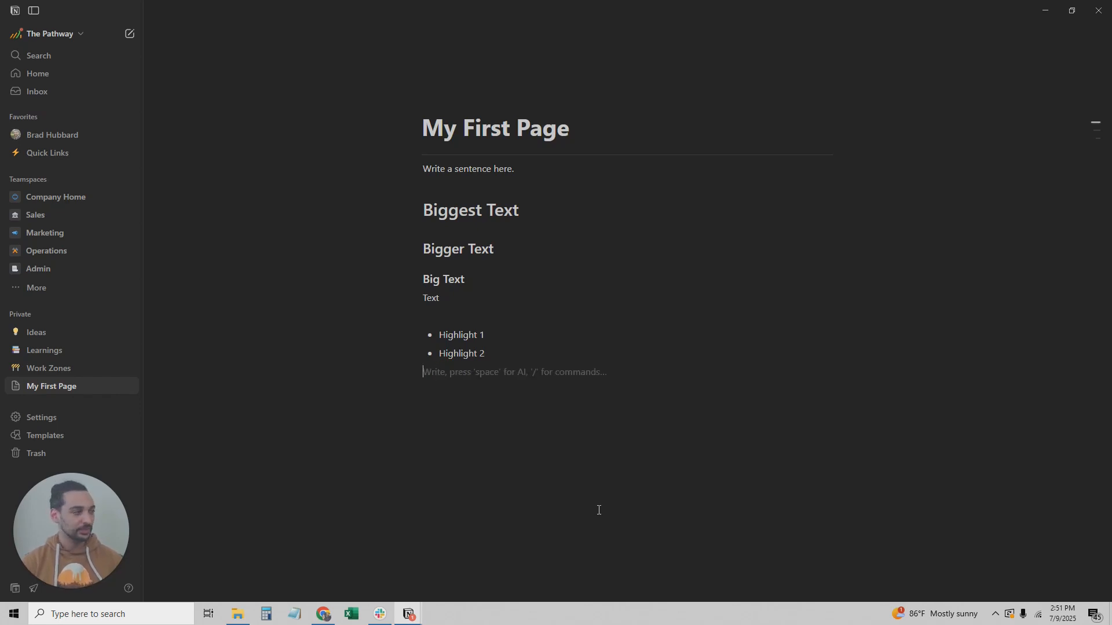
Step: Rearrange blocks by moving a bulleted item above the other, and move the Biggest Text heading directly above the bulleted list
key(Return)
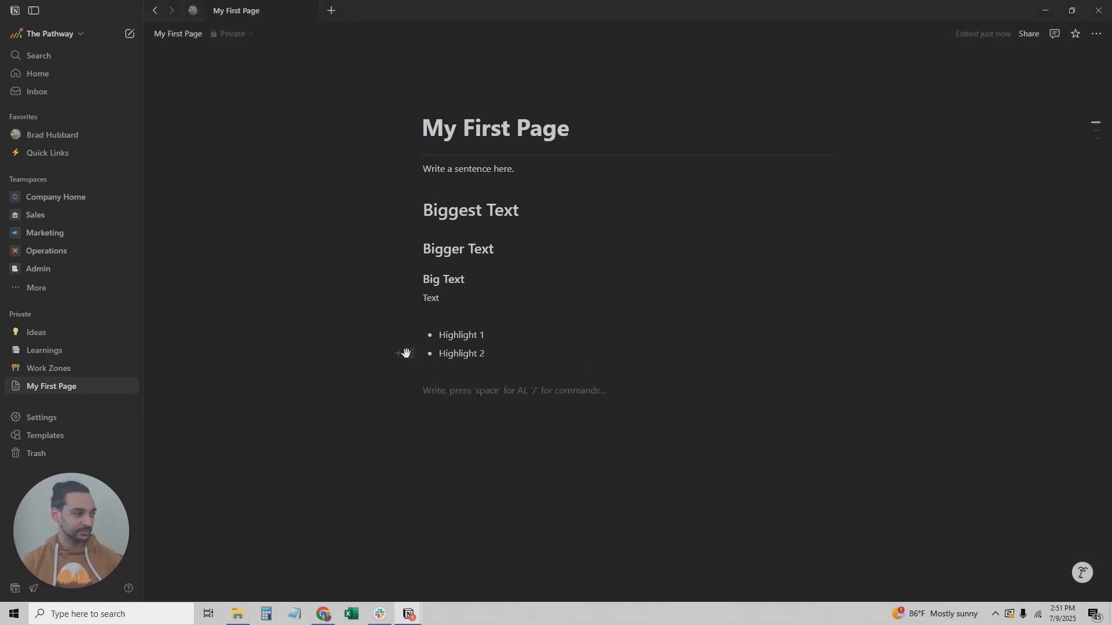
drag(406, 352, 423, 326)
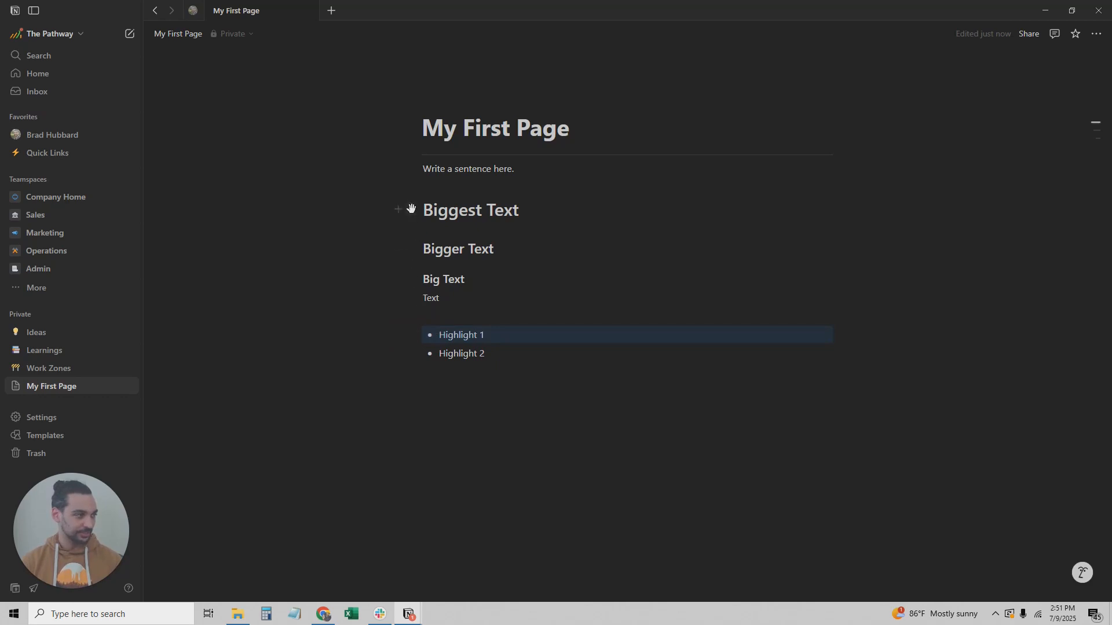
drag(411, 210, 440, 322)
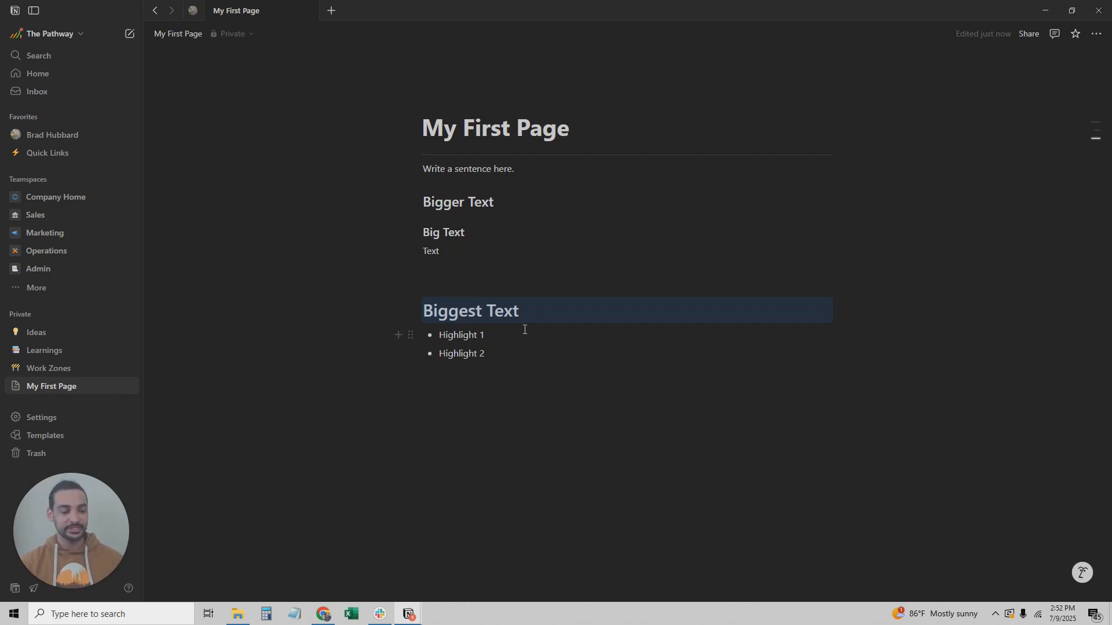
click(467, 456)
text(/)
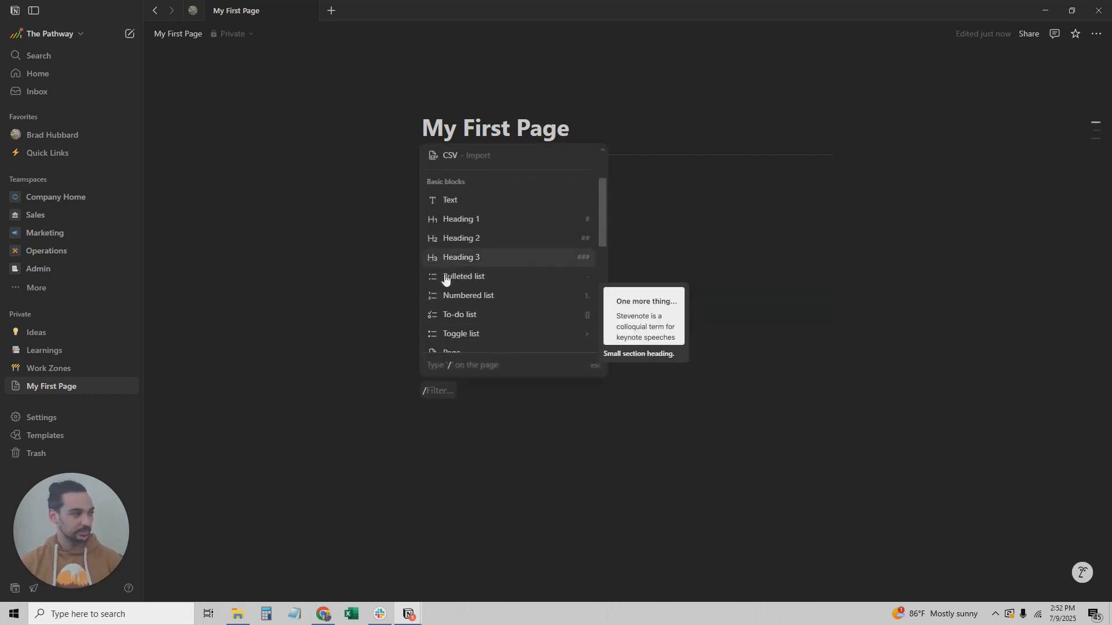
scroll(447, 278, down, 3)
click(555, 507)
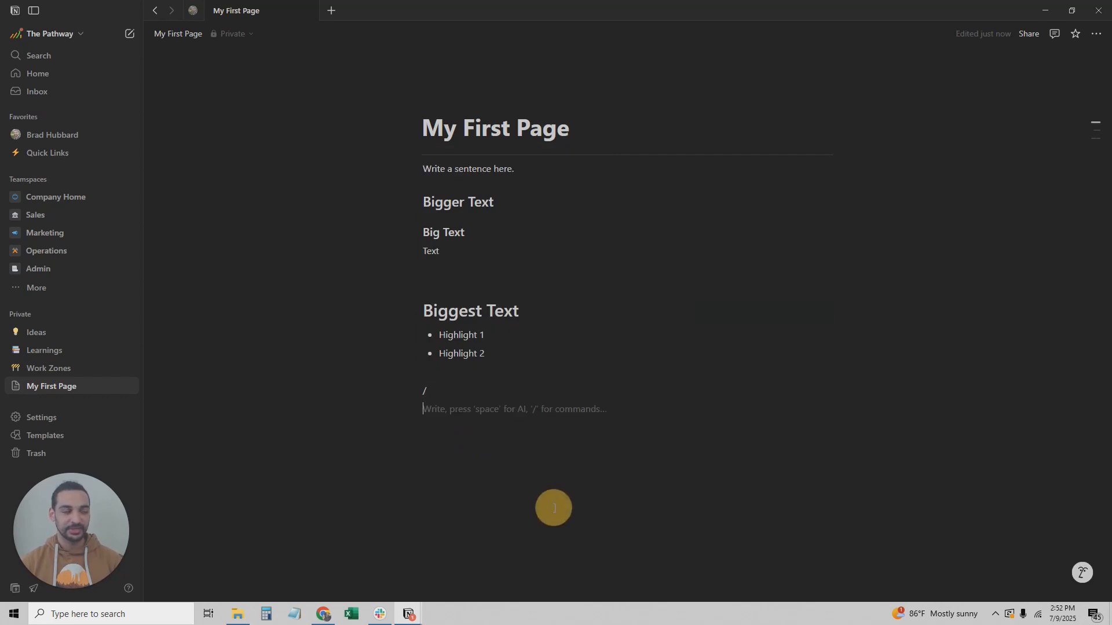
Step: Delete all the content blocks below the divider on My First Page
drag(327, 169, 514, 432)
key(BackSpace)
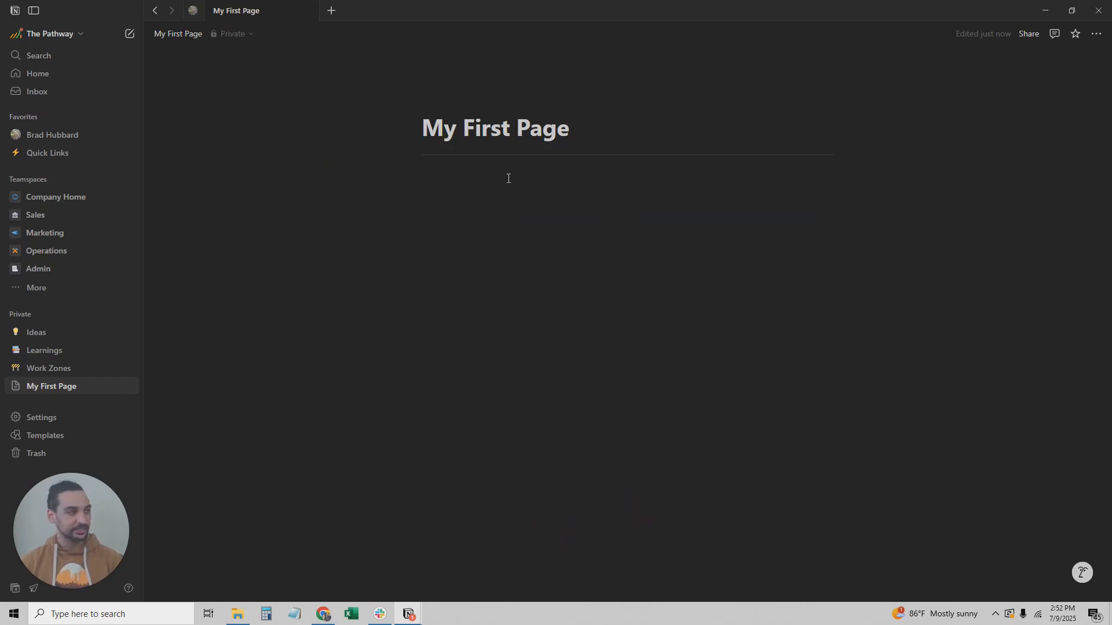
Step: Insert an untitled subpage below the divider on My First Page and return to the parent page
click(591, 290)
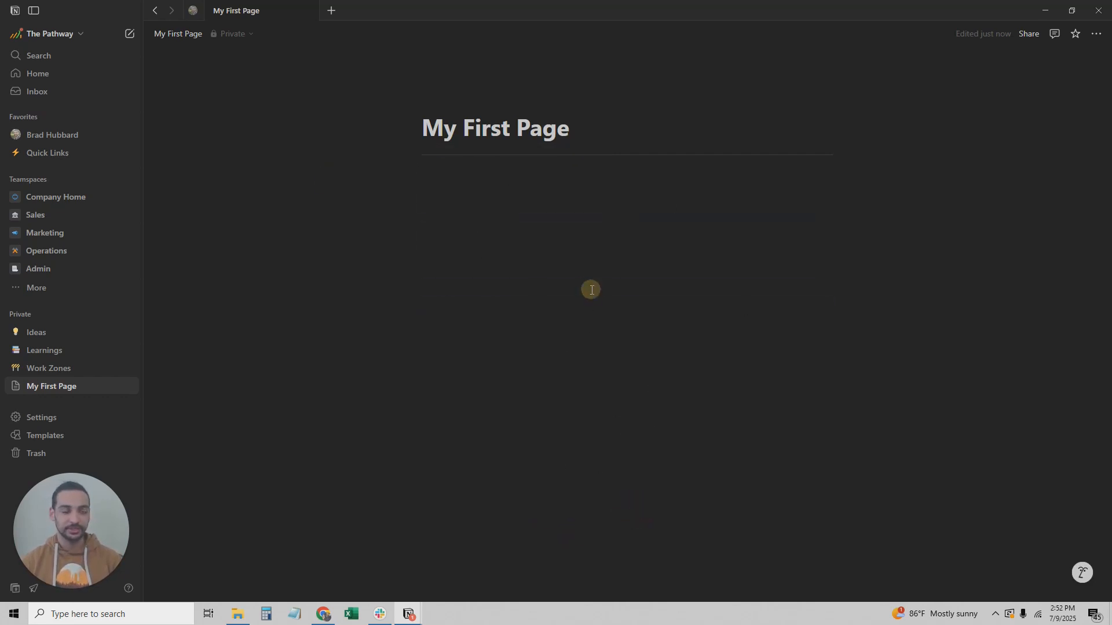
text(/pa)
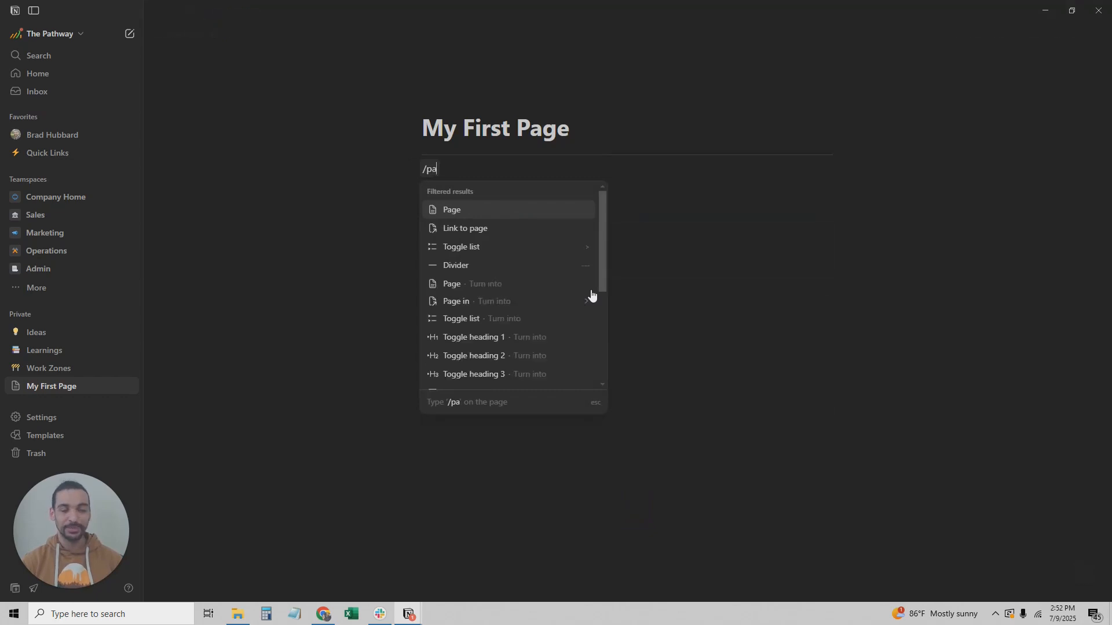
key(Return)
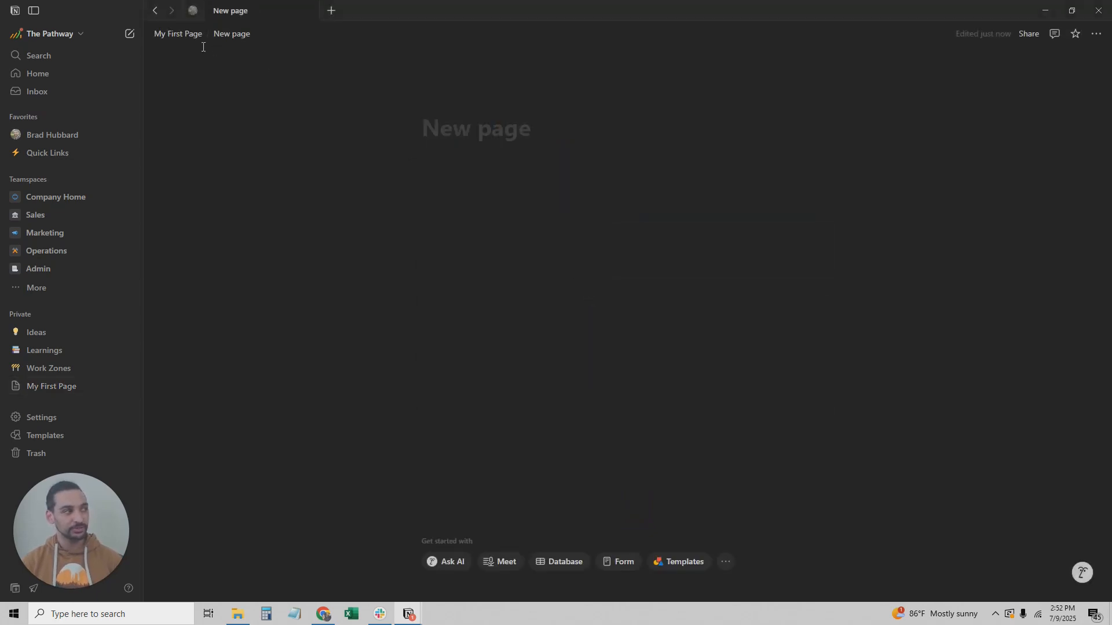
click(179, 35)
Step: Insert a second subpage below the untitled one and title it "Sub-Page 1"
click(458, 187)
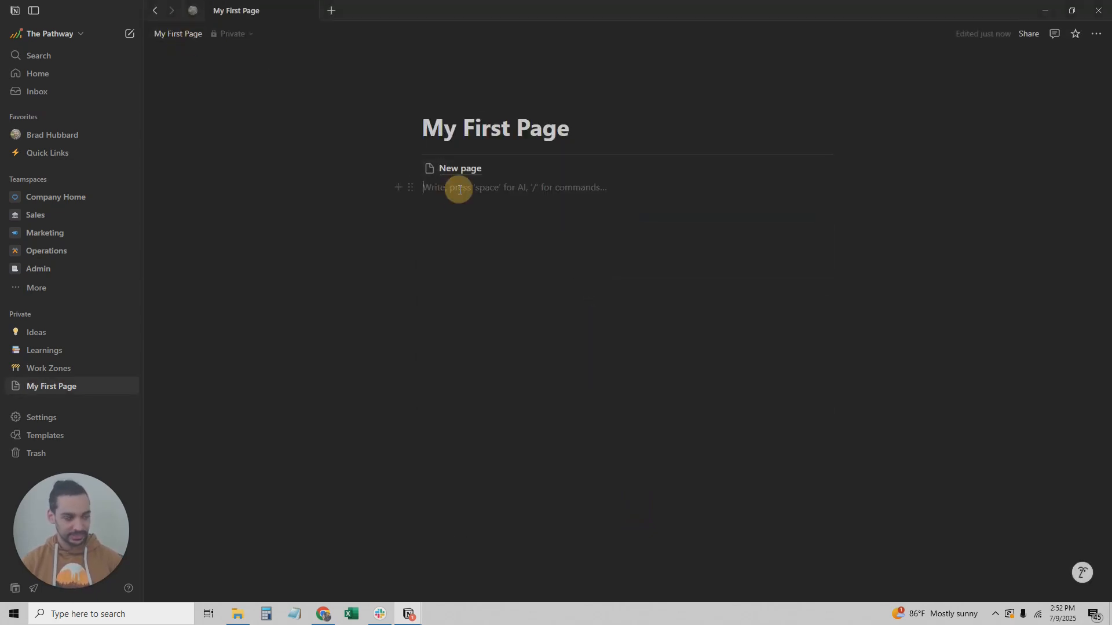
text(/page)
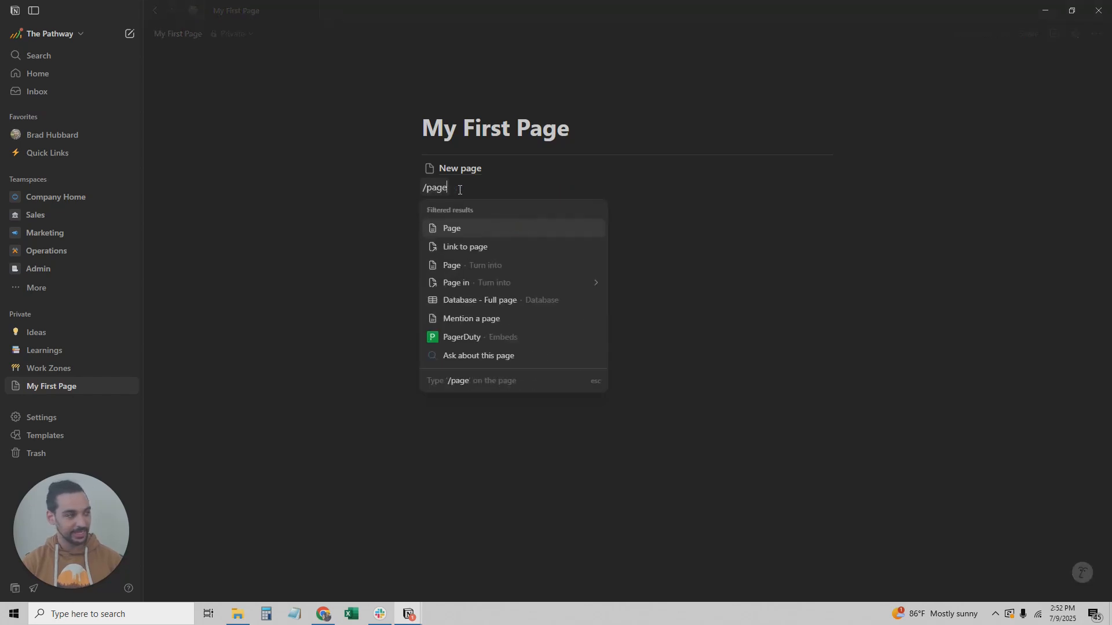
click(470, 229)
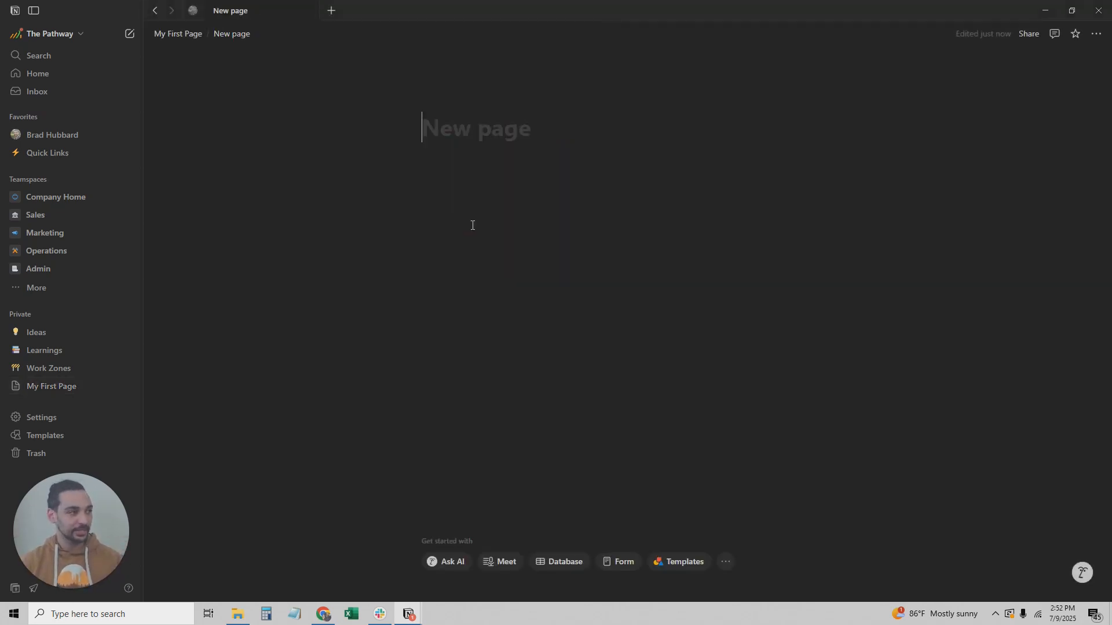
text(Sub-Page 1)
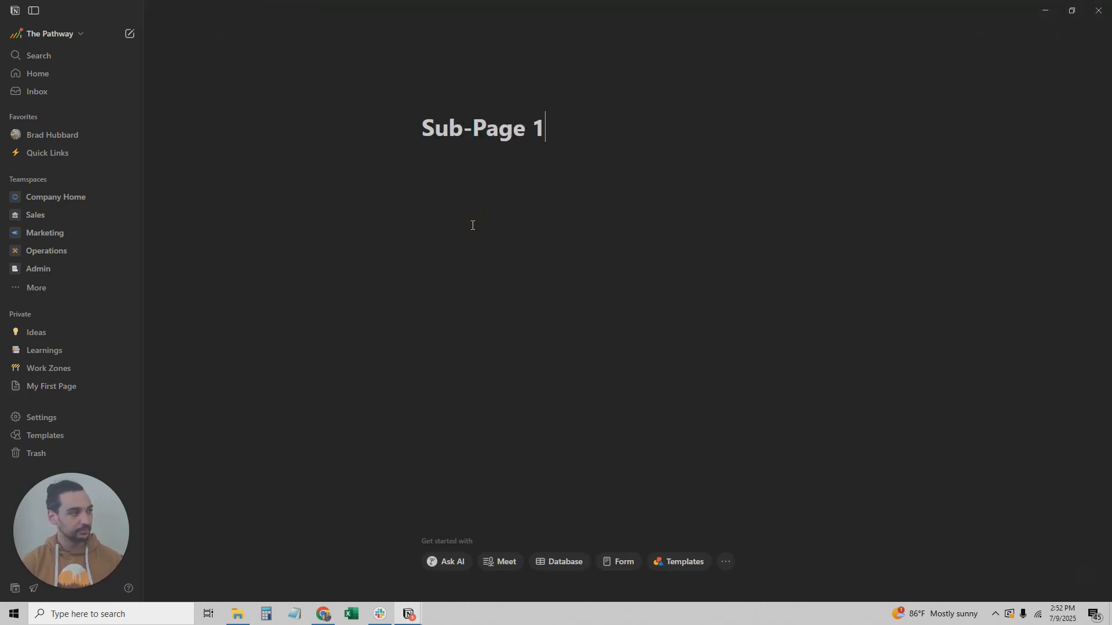
key(Return)
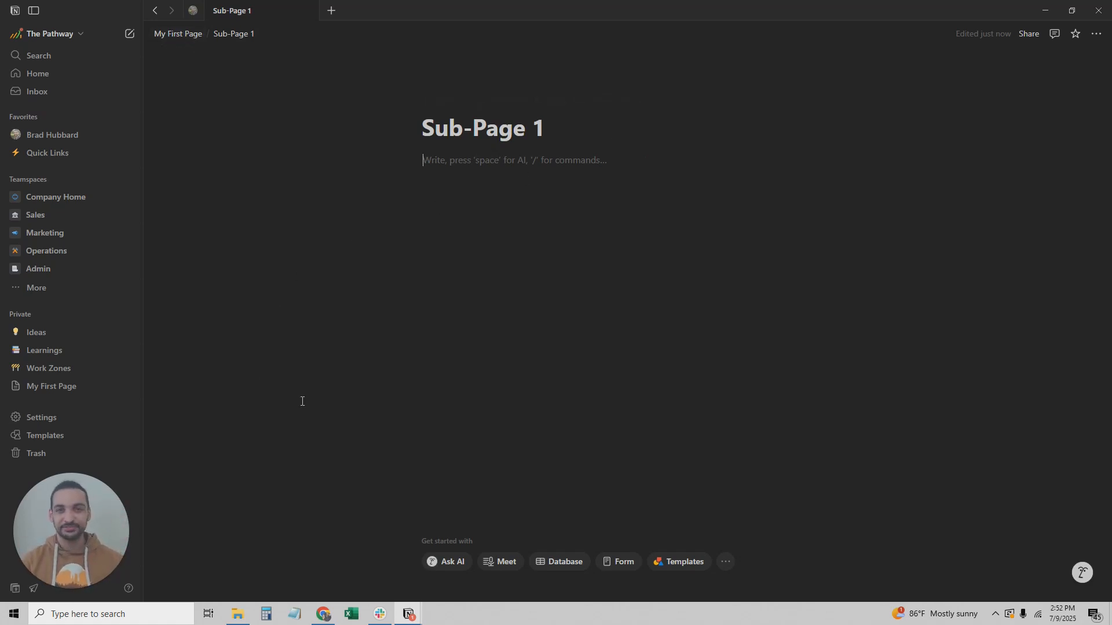
Step: Create an untitled page inside Sub-Page 1 and another untitled page nested inside that one
text(/page)
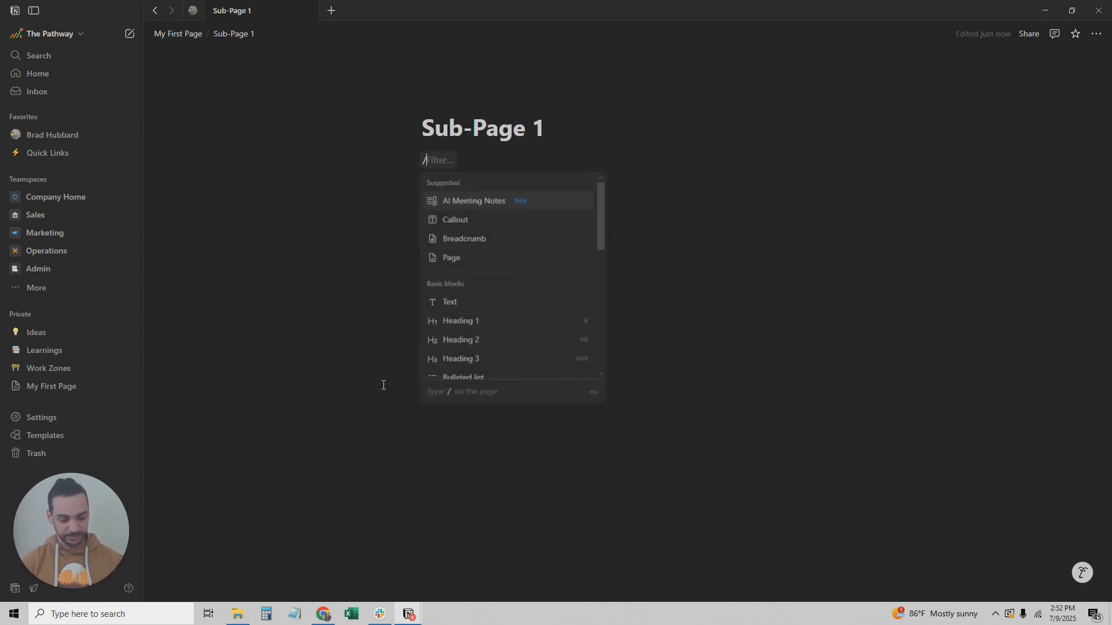
key(Return)
click(482, 276)
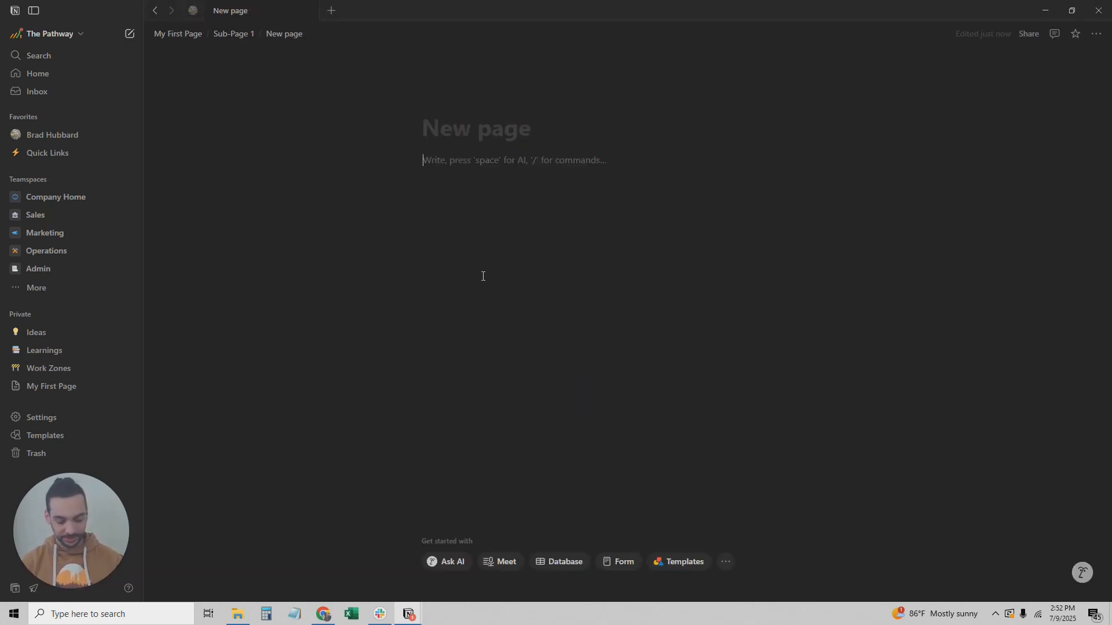
text(/pa)
key(Return)
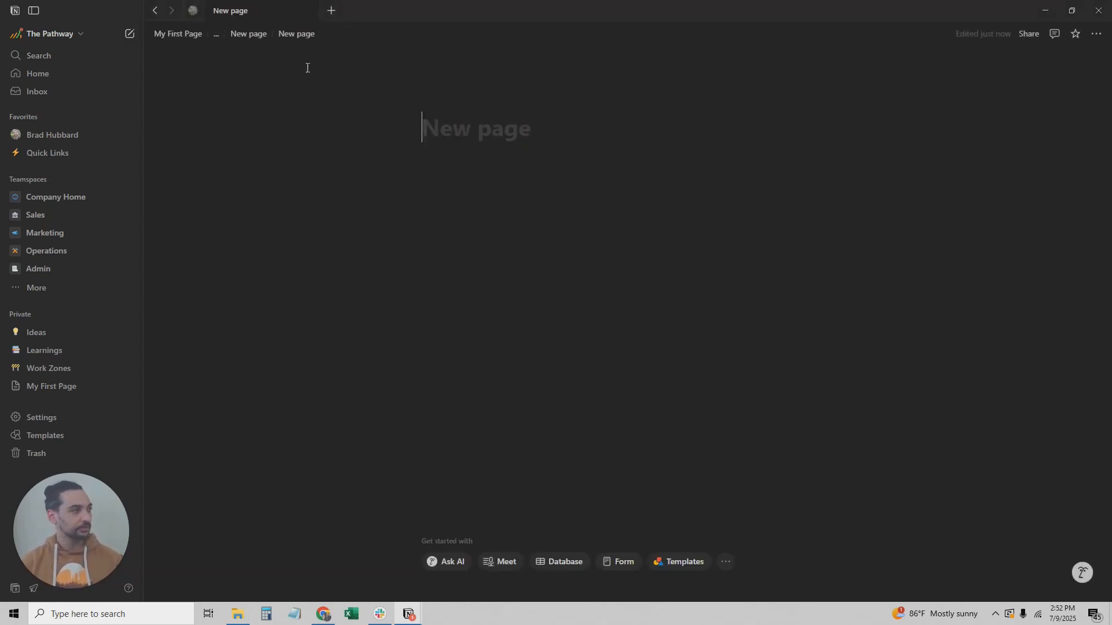
Step: View the collapsed level of the breadcrumb path, and go back through the nested pages to My First Page
click(215, 35)
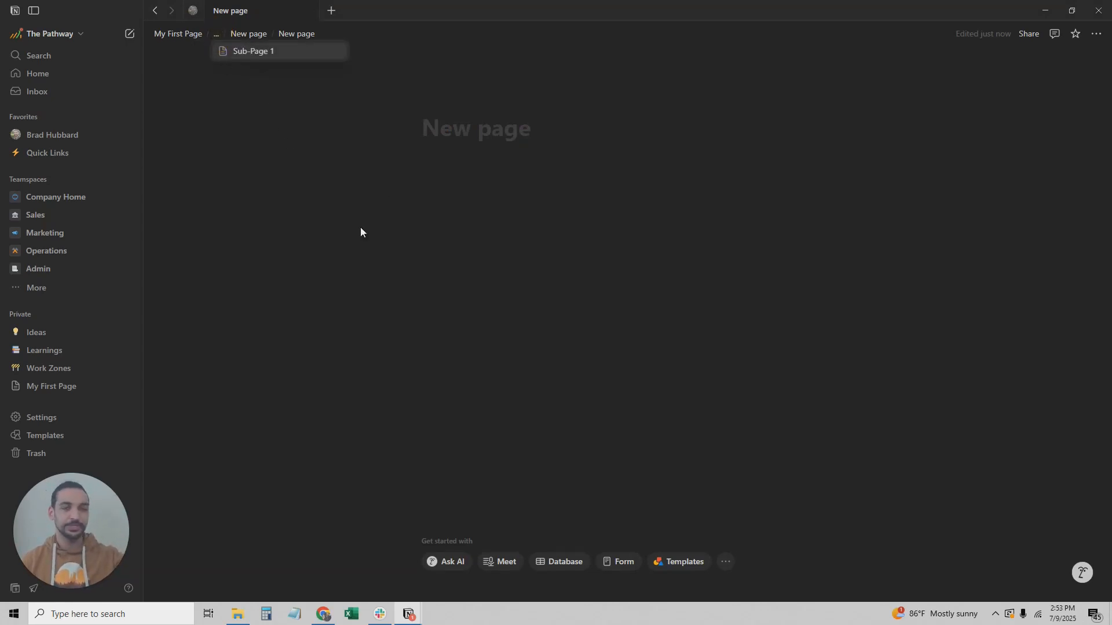
click(370, 307)
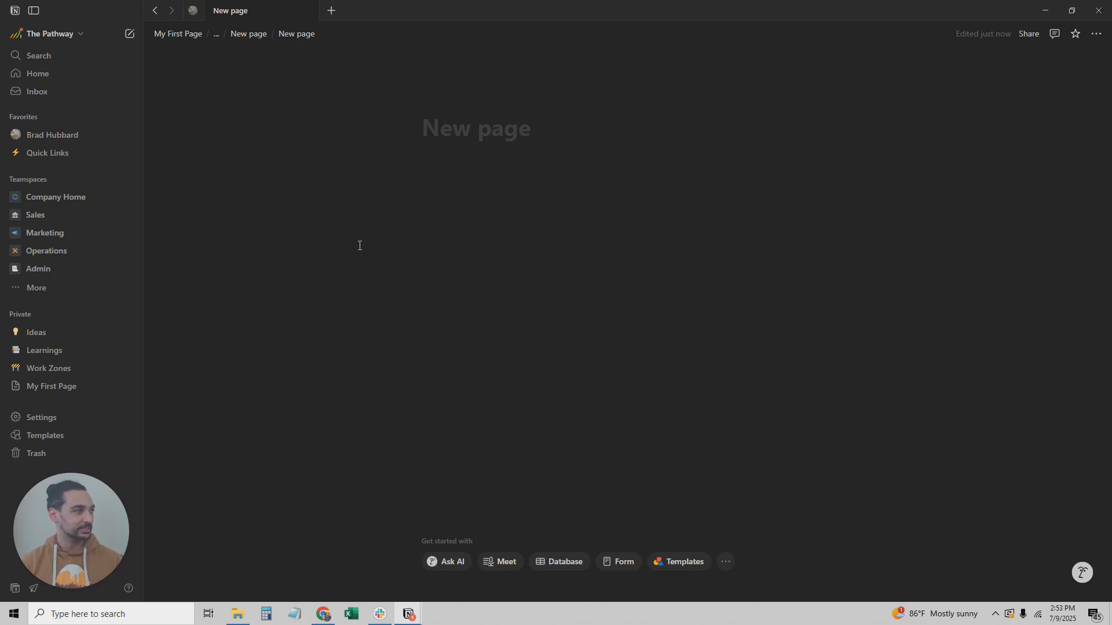
key(alt+Left)
key(alt+Left)
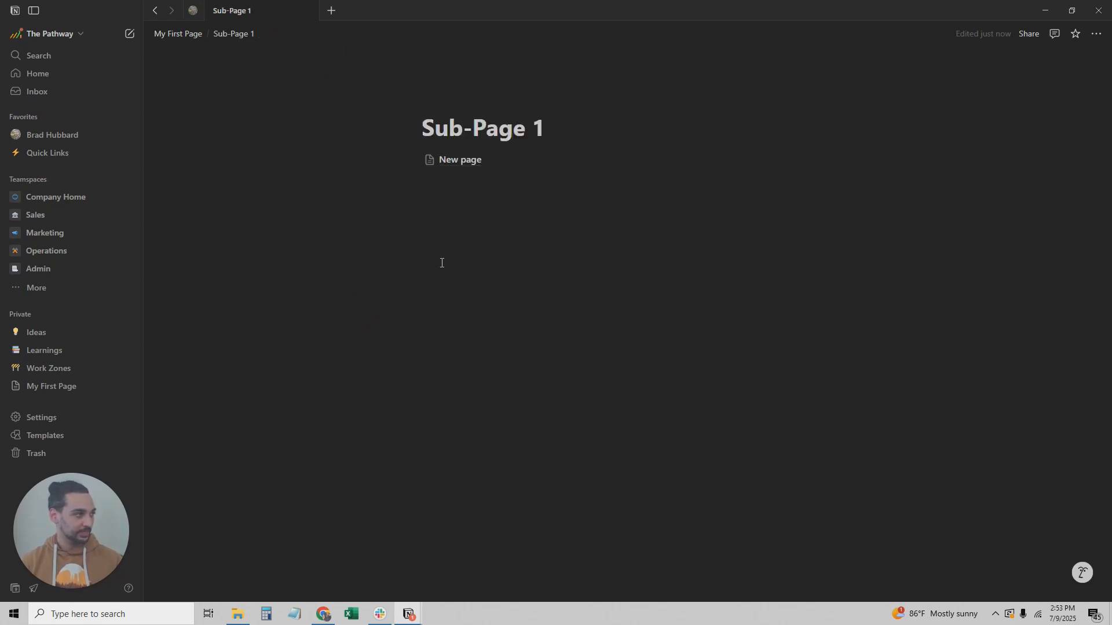
key(alt+Left)
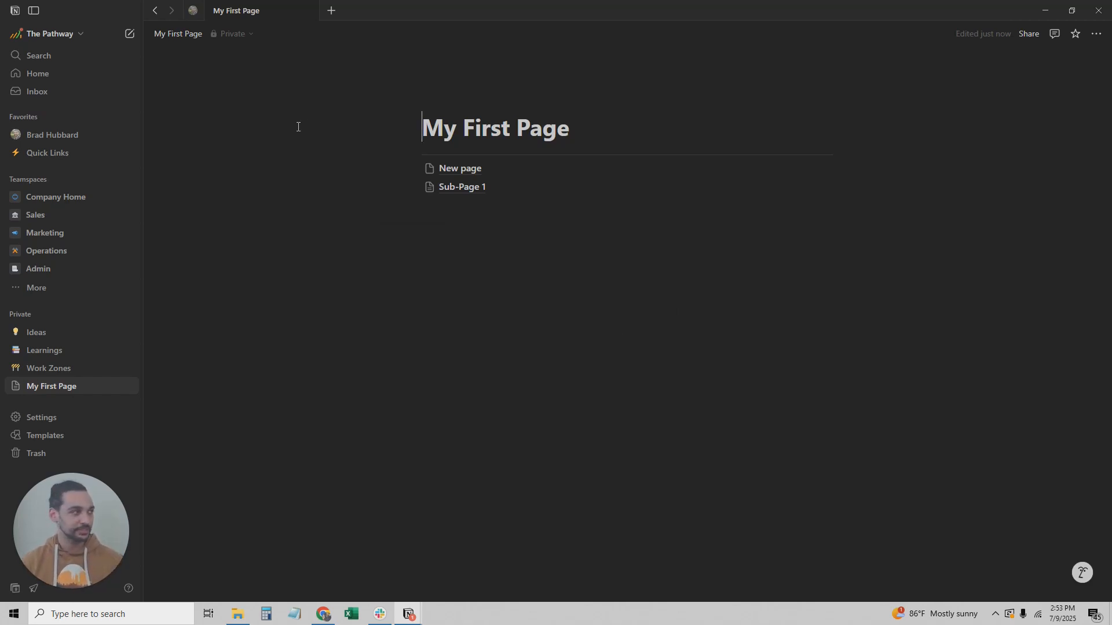
Step: Go to the Compact CRM page, open its Tasks subpage and look over the open tasks and timeline
key(alt+Left)
key(alt+Left)
key(alt+Left)
key(alt+Left)
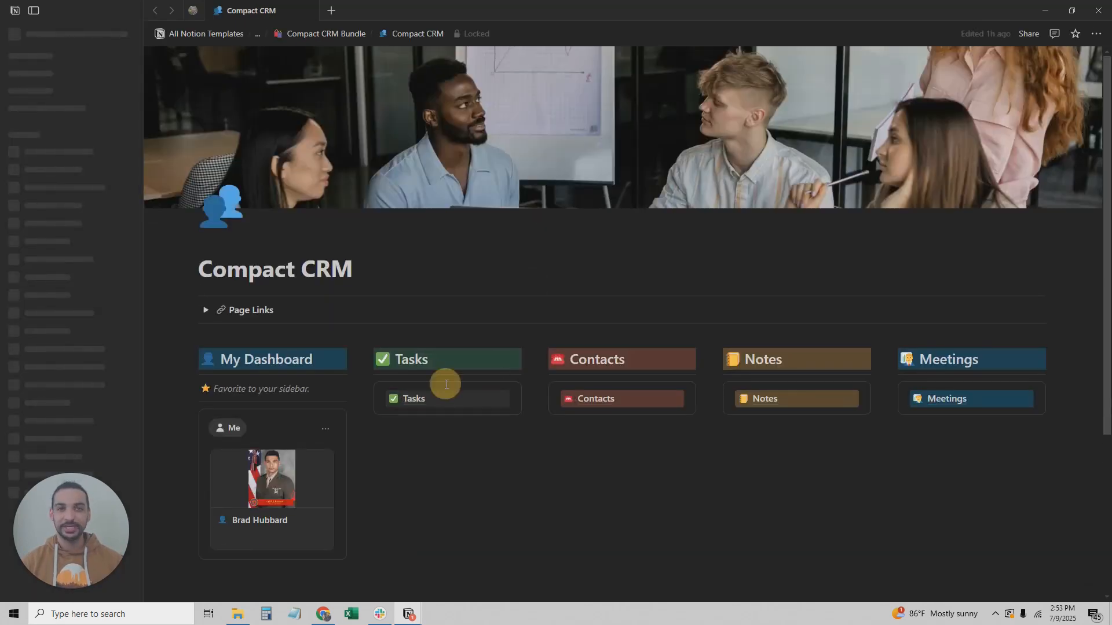
click(441, 385)
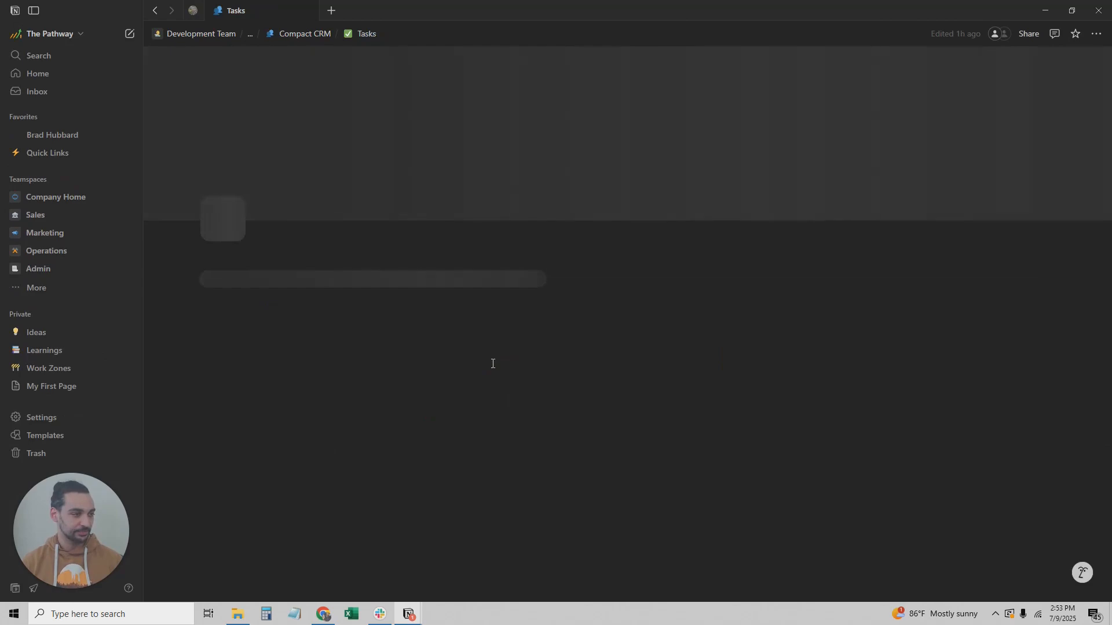
scroll(509, 360, down, 3)
scroll(653, 484, down, 1)
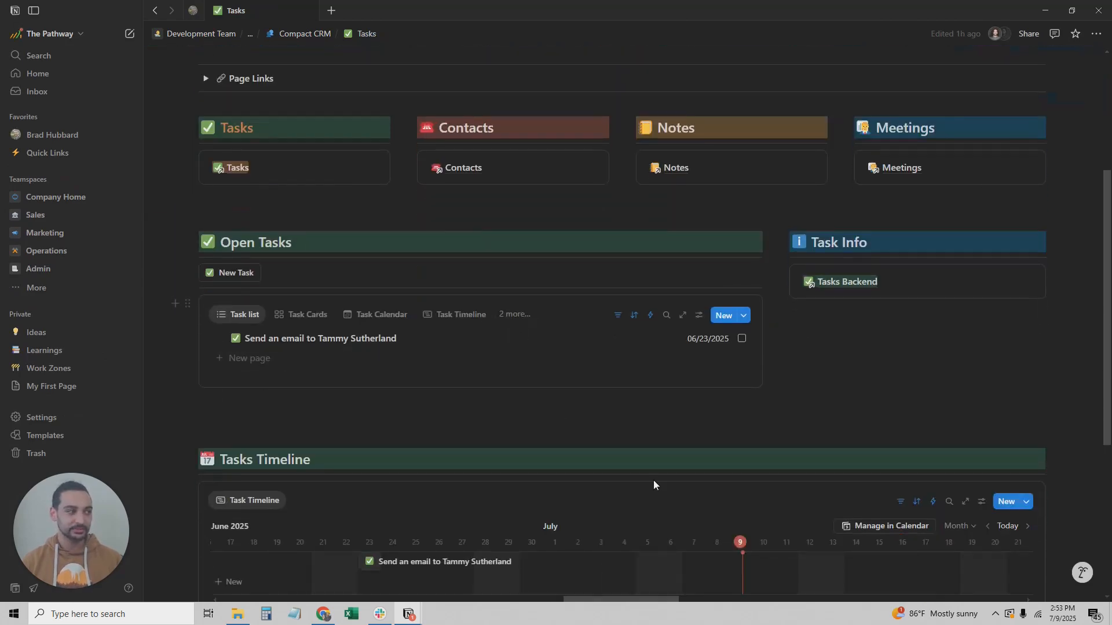
Step: Open the Contacts page to view its Contact Tracker, and return to the Compact CRM page
scroll(713, 432, up, 5)
click(450, 401)
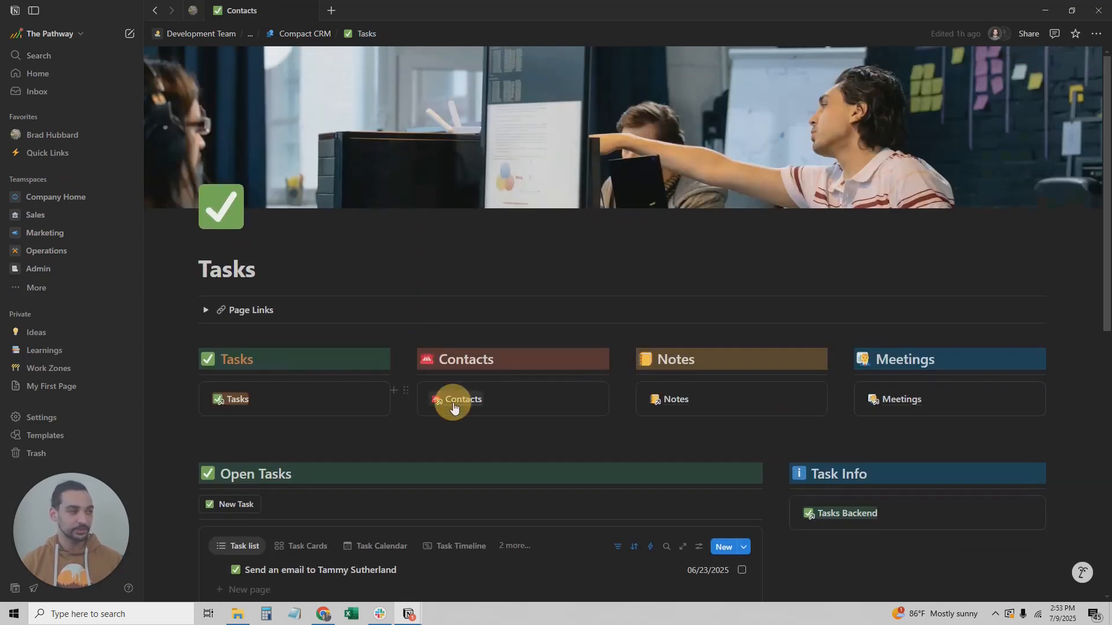
scroll(576, 380, down, 2)
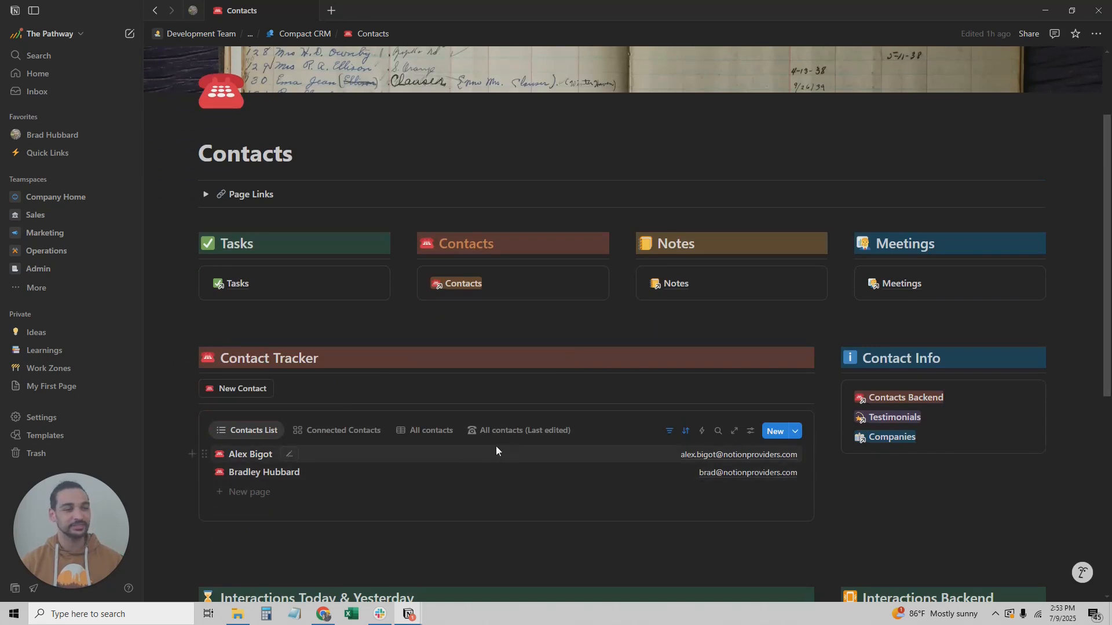
click(298, 34)
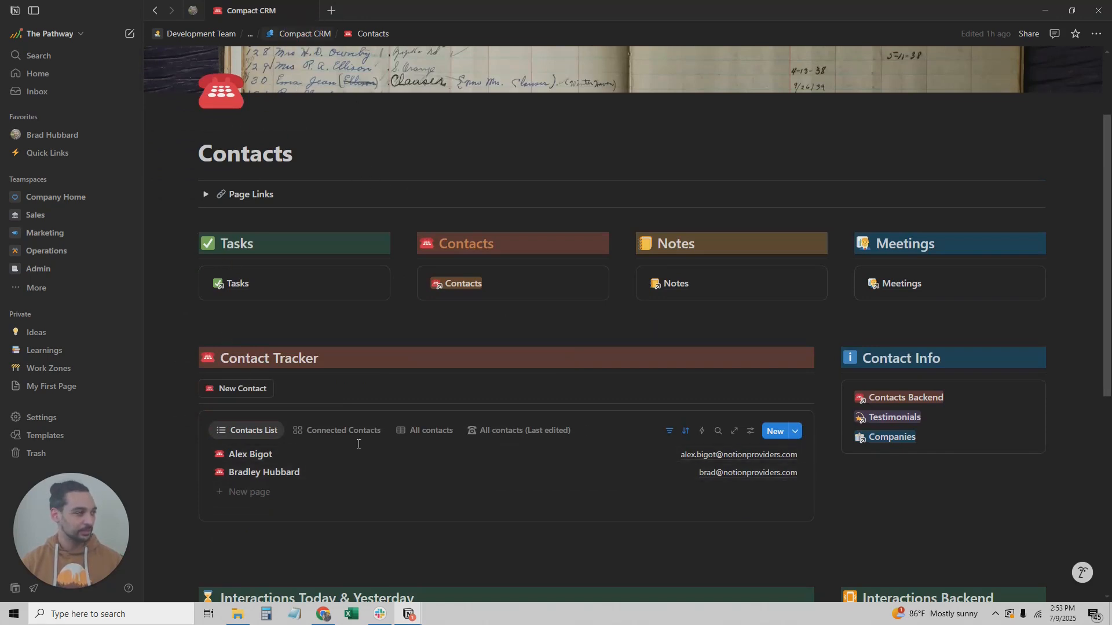
scroll(470, 468, down, 2)
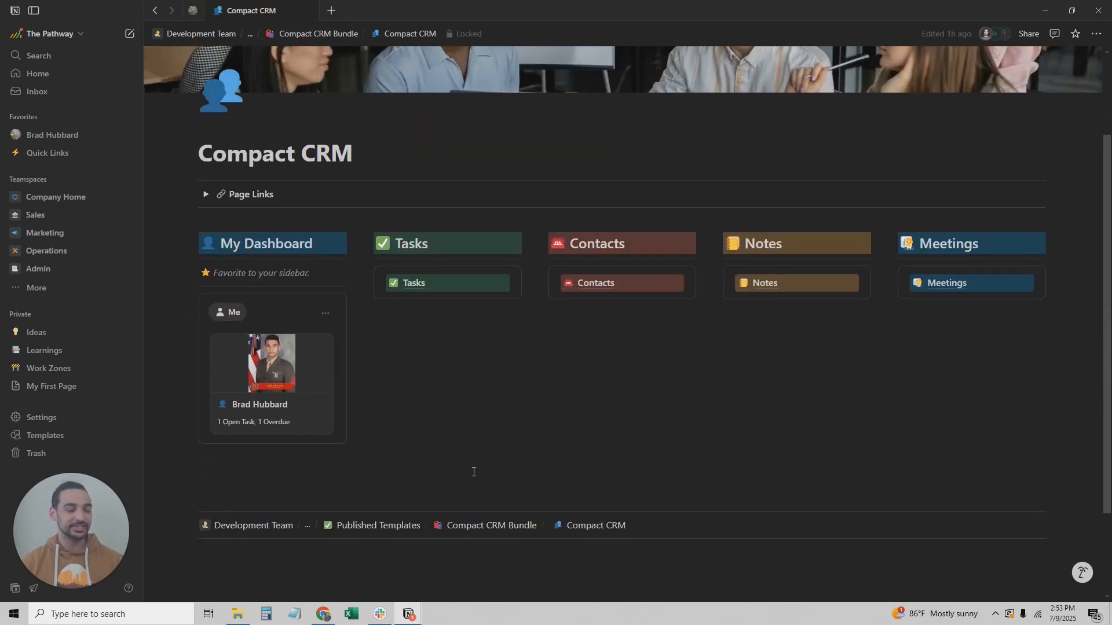
click(75, 386)
click(505, 265)
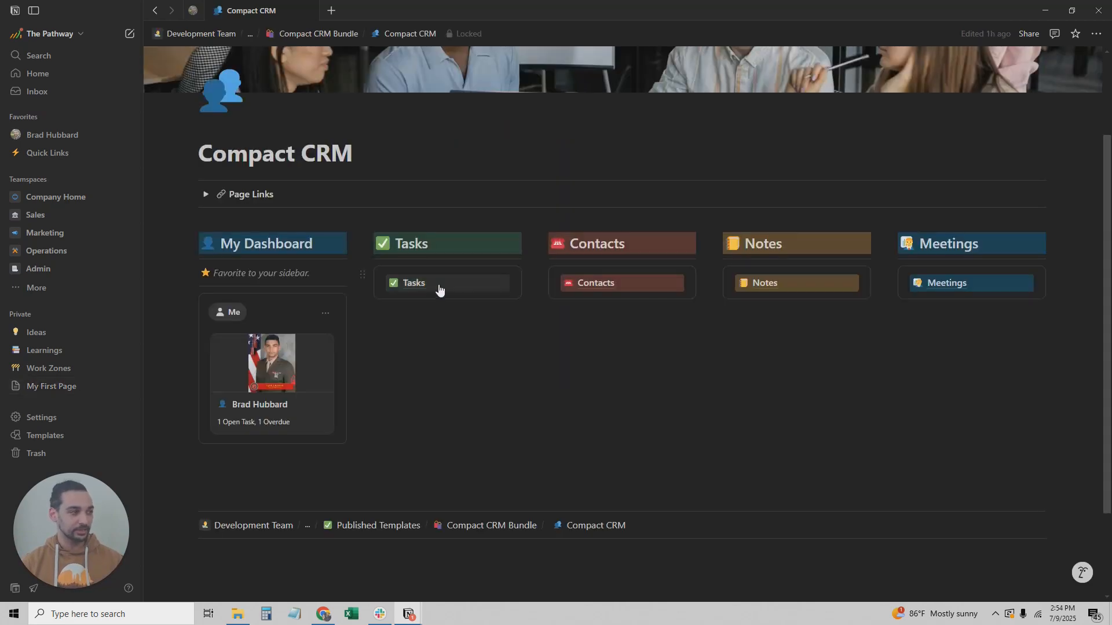
Step: Open the Tasks page from Compact CRM and expand its Page Links toggle to examine the nested links
click(439, 286)
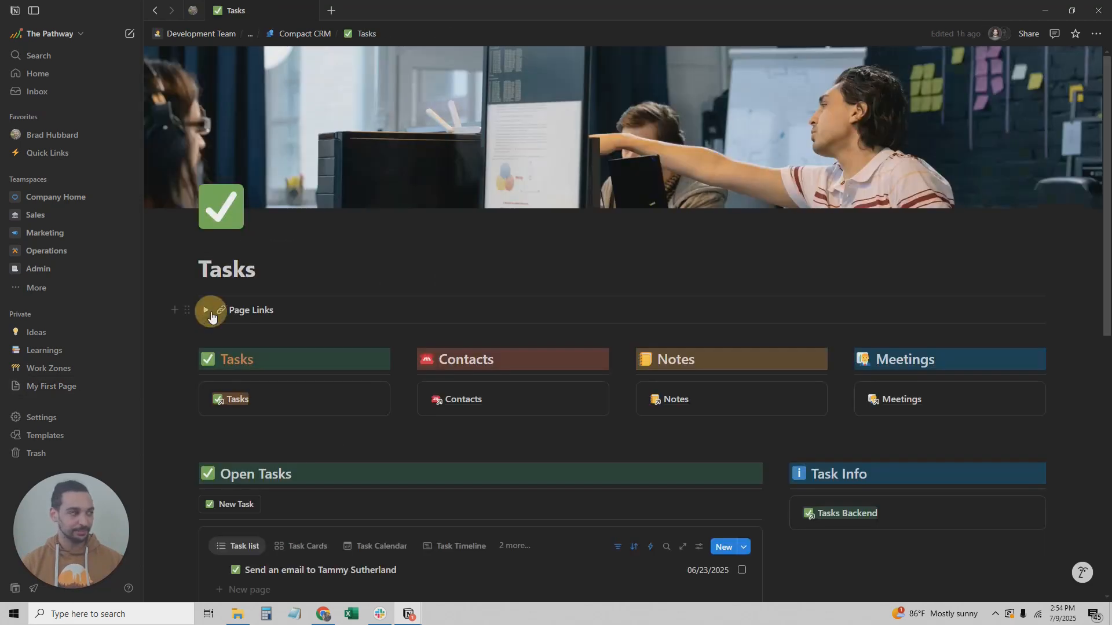
click(206, 310)
mouse_move(270, 373)
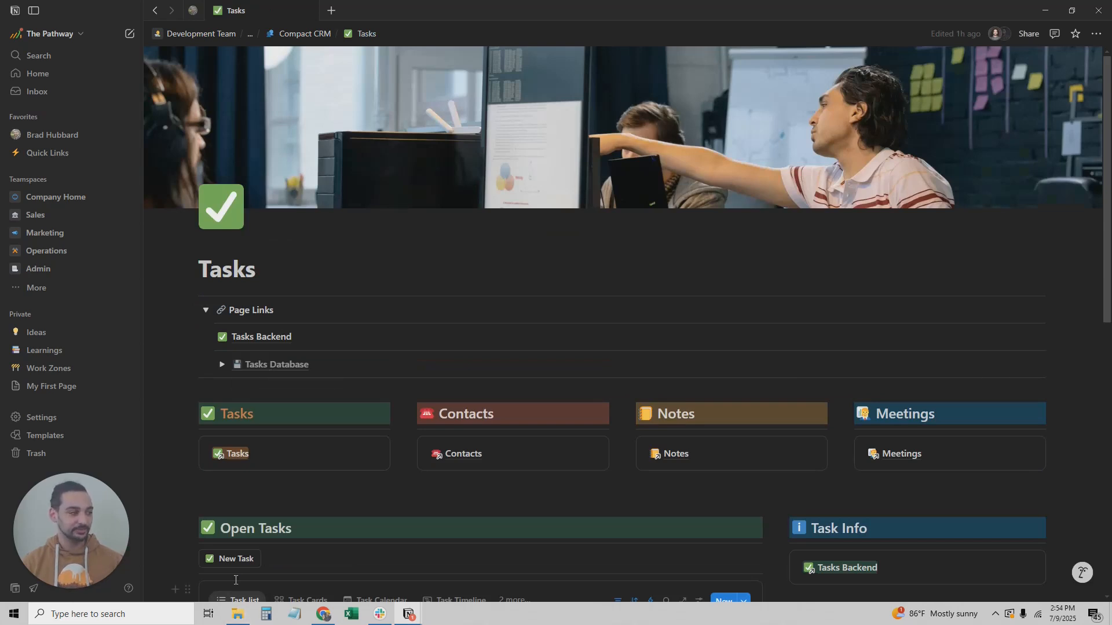
scroll(238, 570, down, 2)
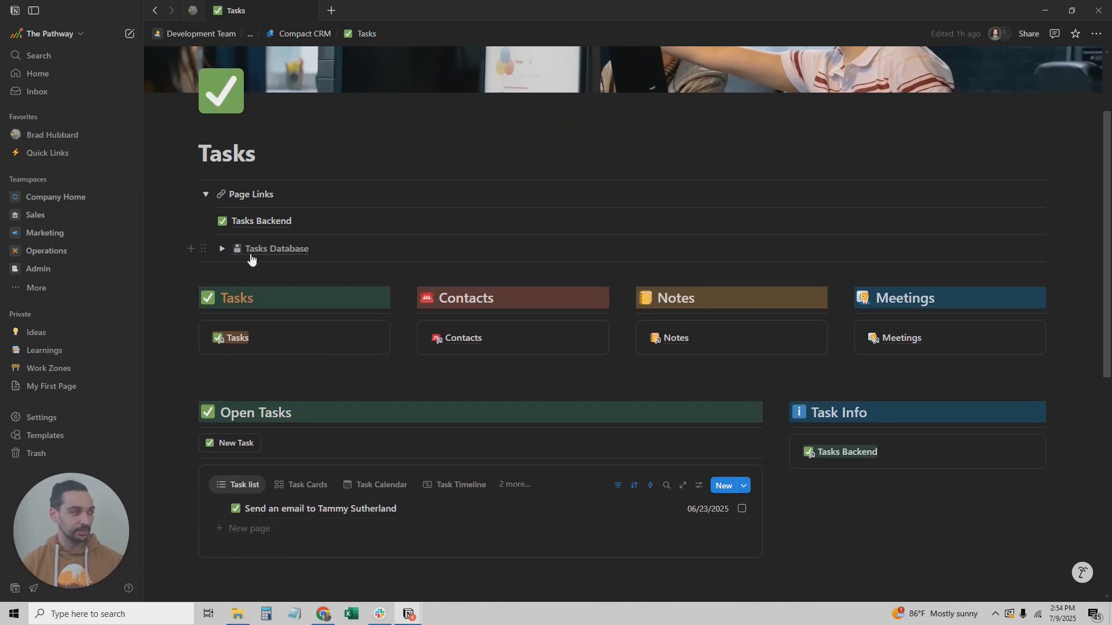
mouse_move(292, 256)
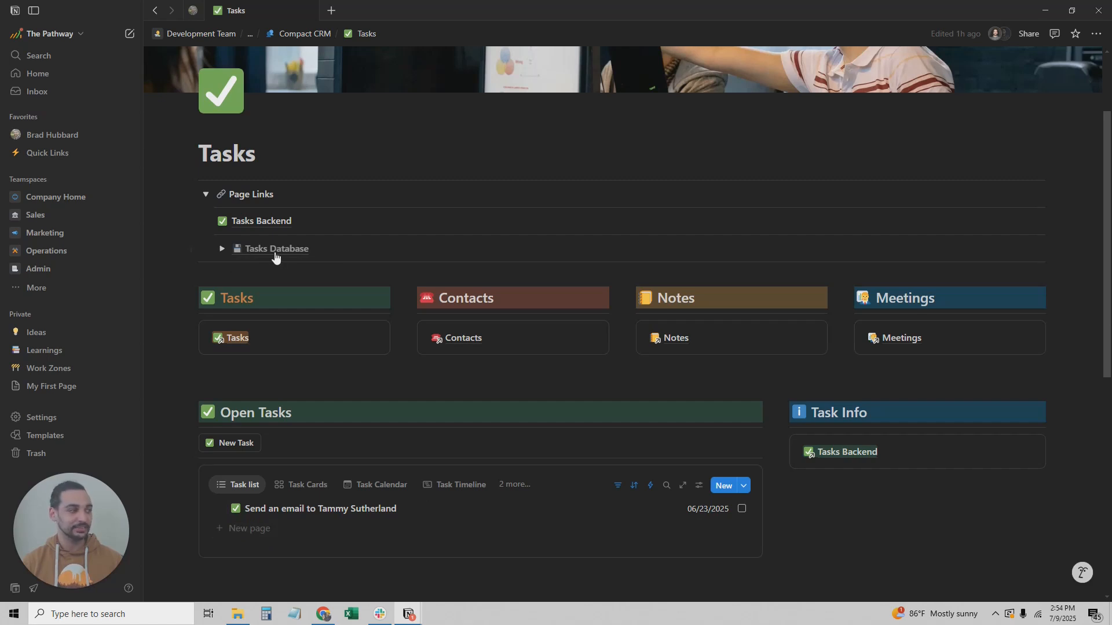
Step: Open the Contacts page and expand its Page Links toggle to examine the nested links
click(463, 340)
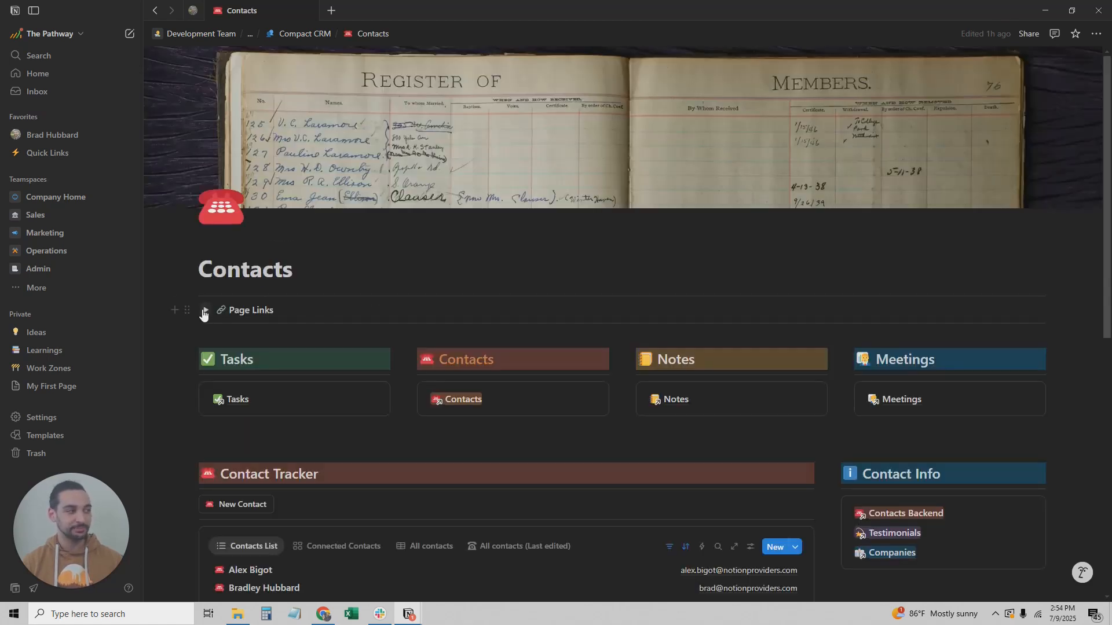
click(204, 312)
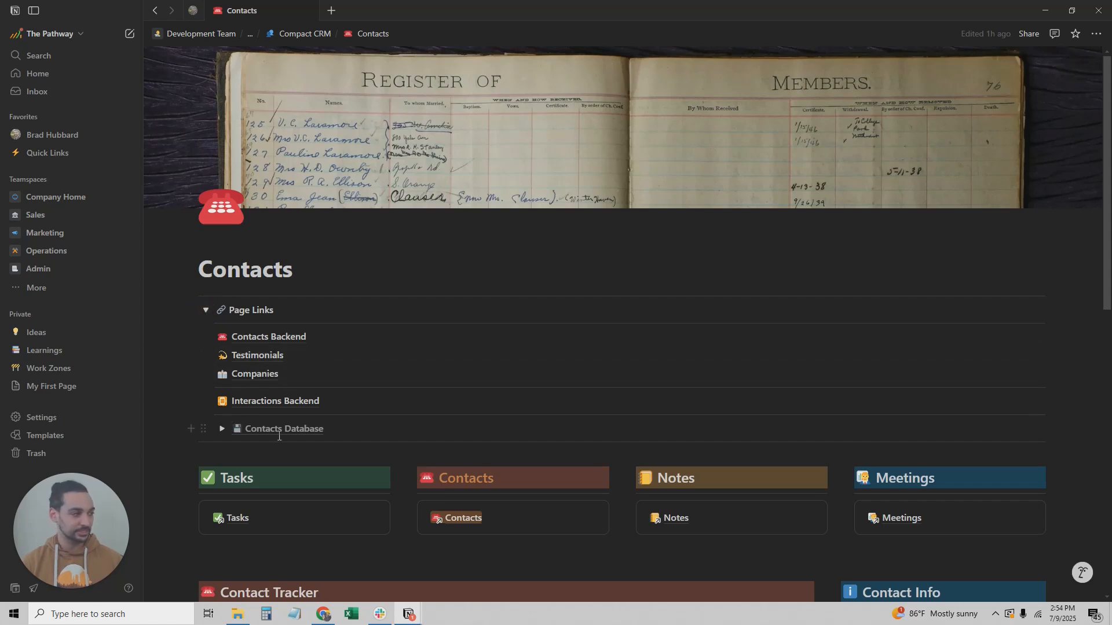
Step: Open the Notes page and the Meetings page, expanding Page Links on each to examine the nested pages
click(667, 520)
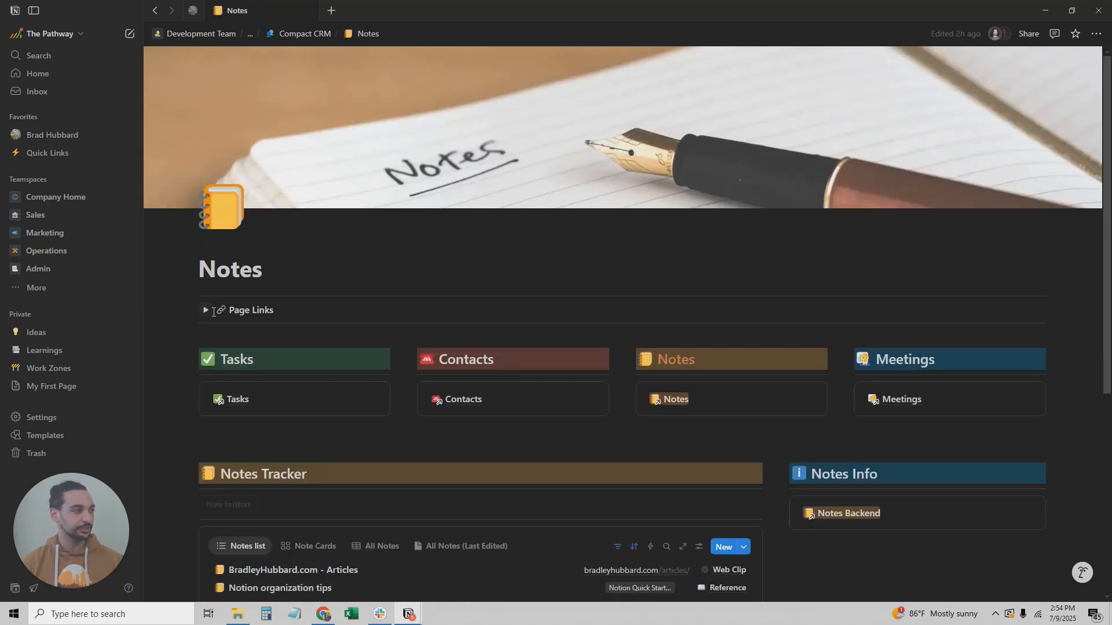
click(206, 311)
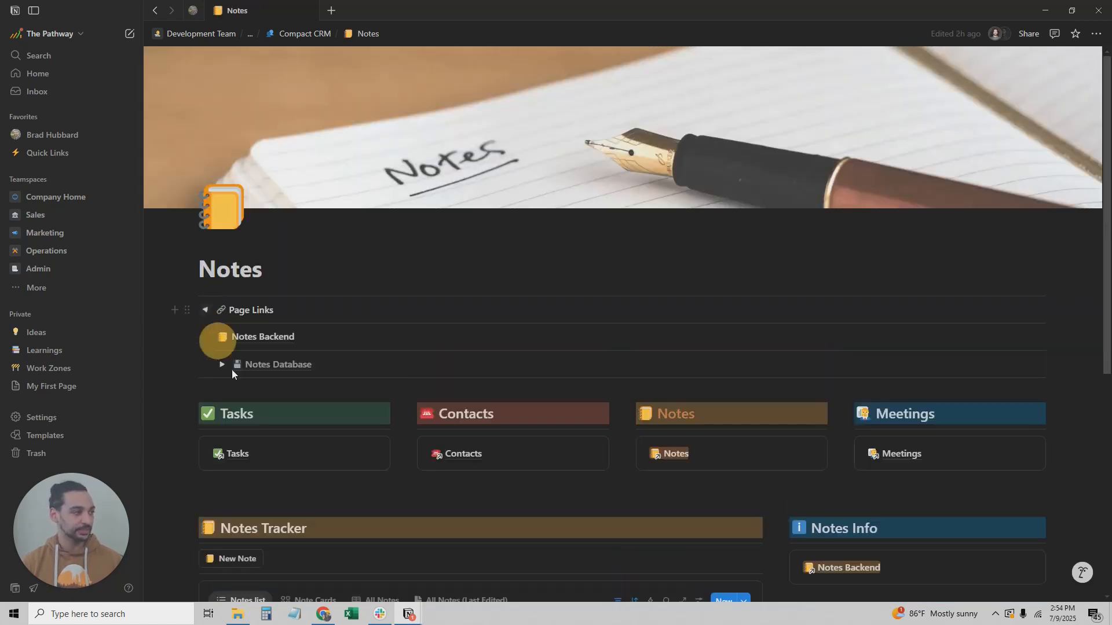
click(901, 455)
click(205, 311)
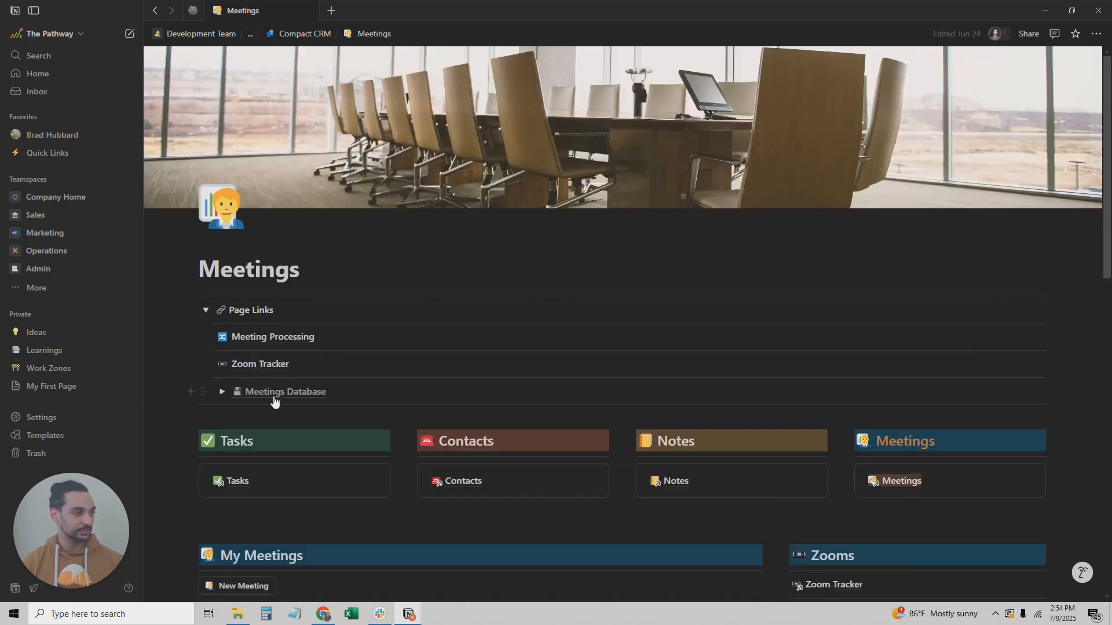
click(206, 310)
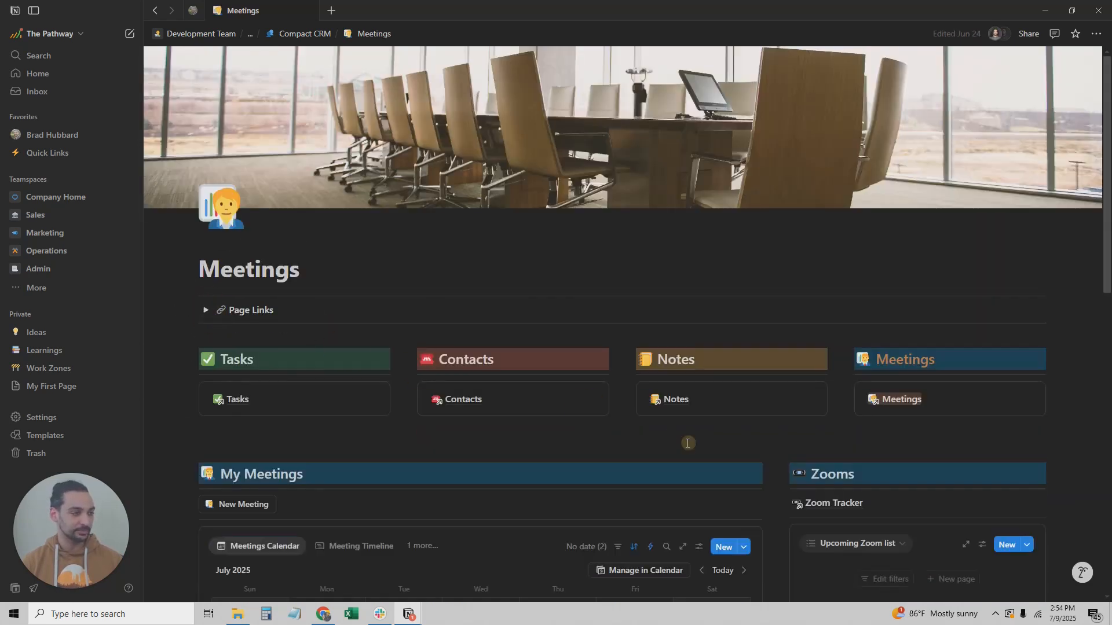
Step: Go back through the Notes and Contacts pages to the Tasks page, and collapse its Page Links toggle
click(671, 399)
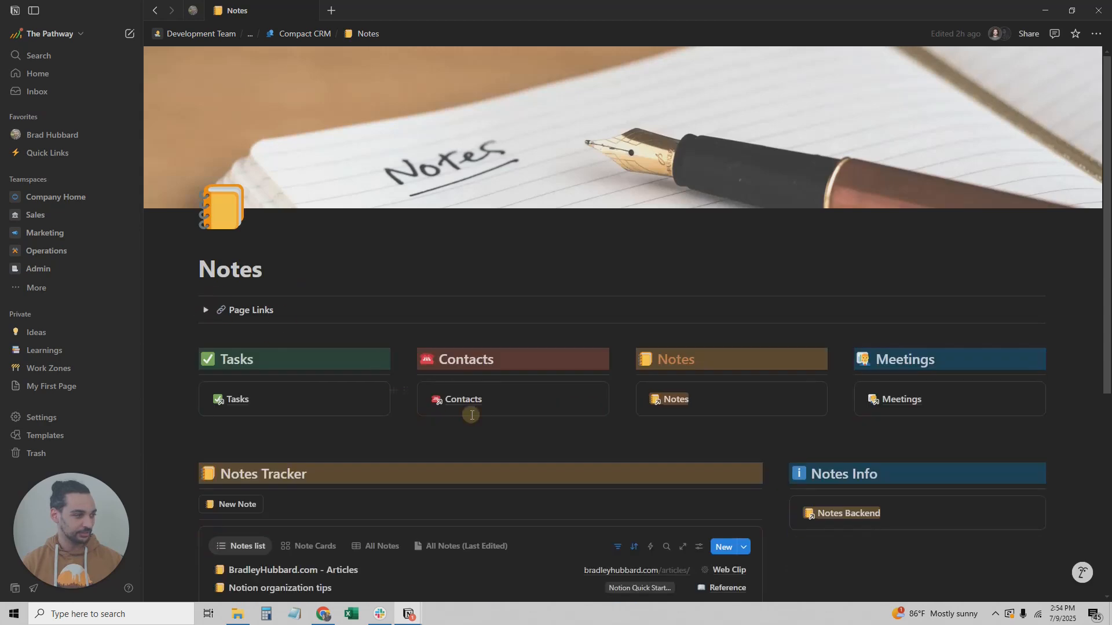
click(458, 399)
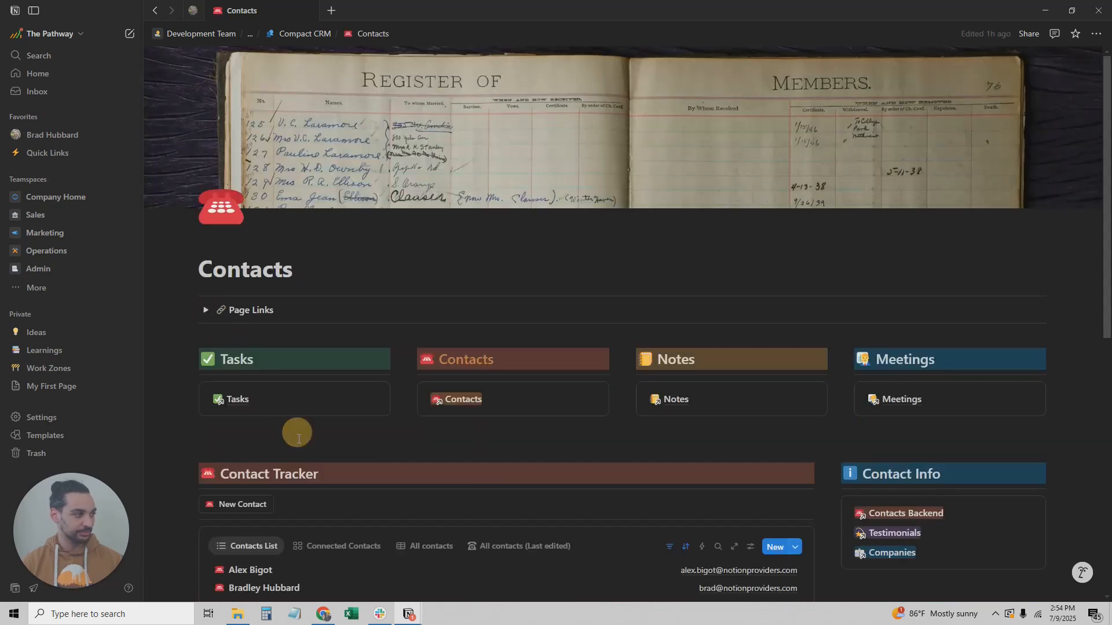
click(236, 399)
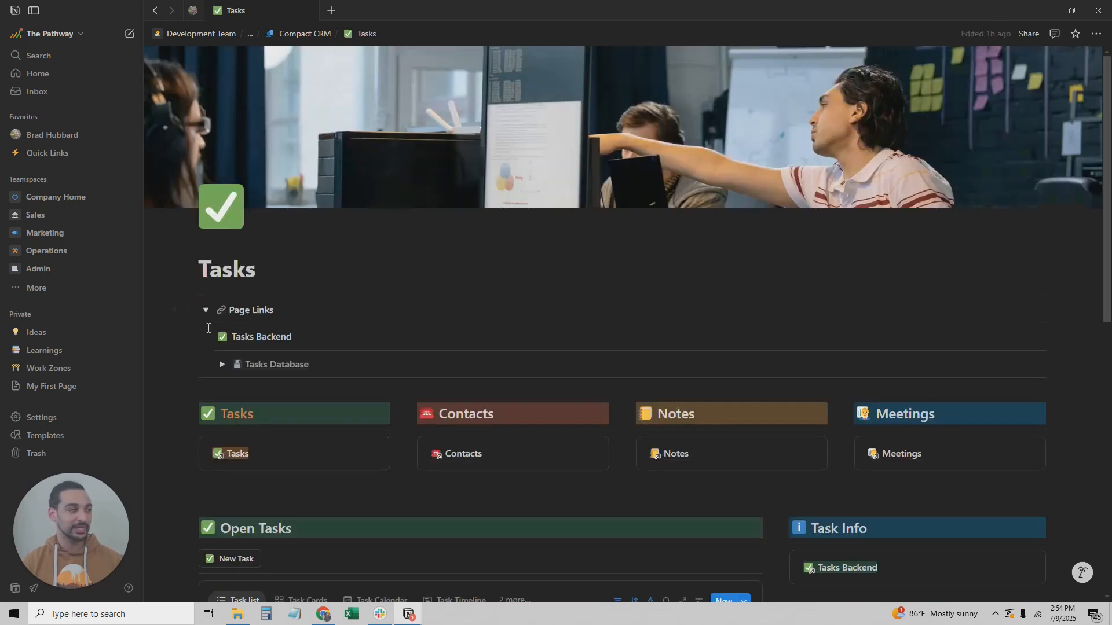
click(205, 310)
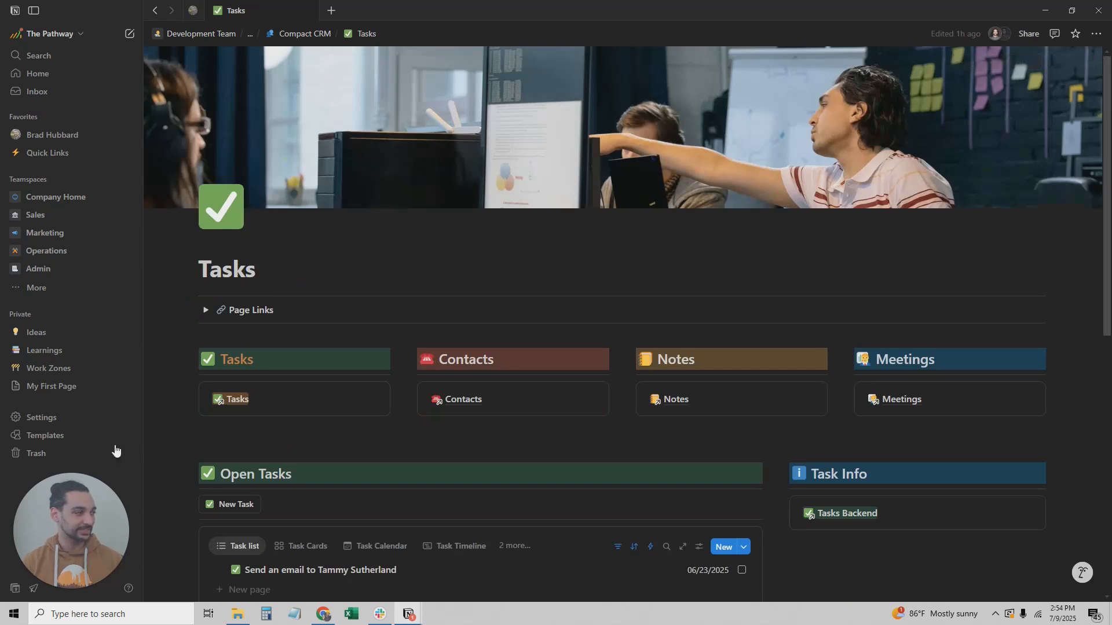
Step: Open My First Page in a new tab and view the list of available workspaces
ctrl+click(55, 386)
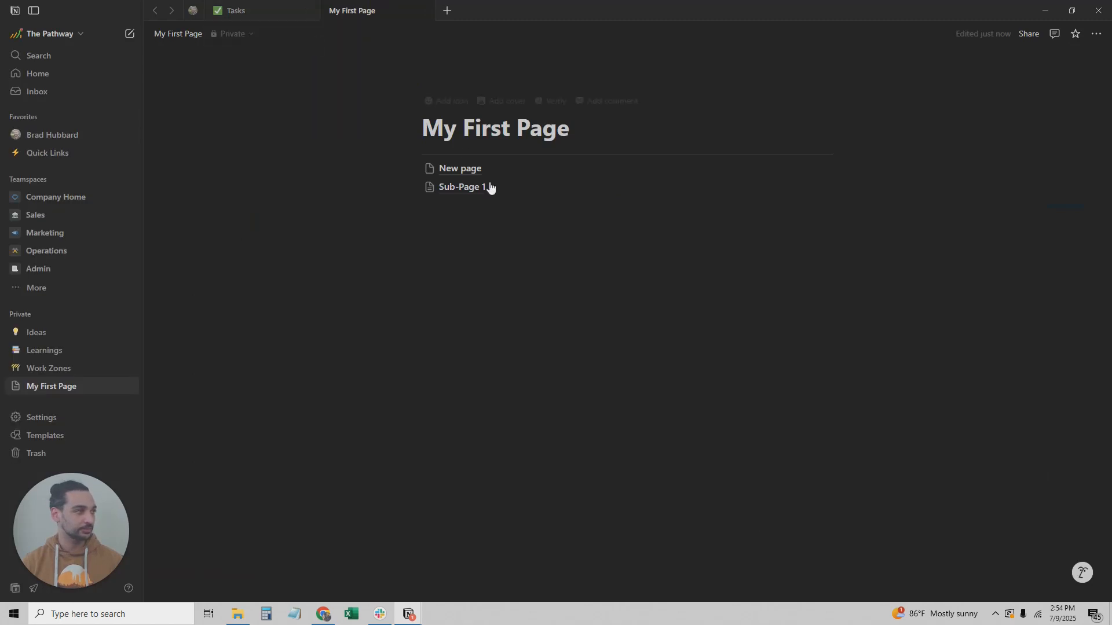
click(523, 276)
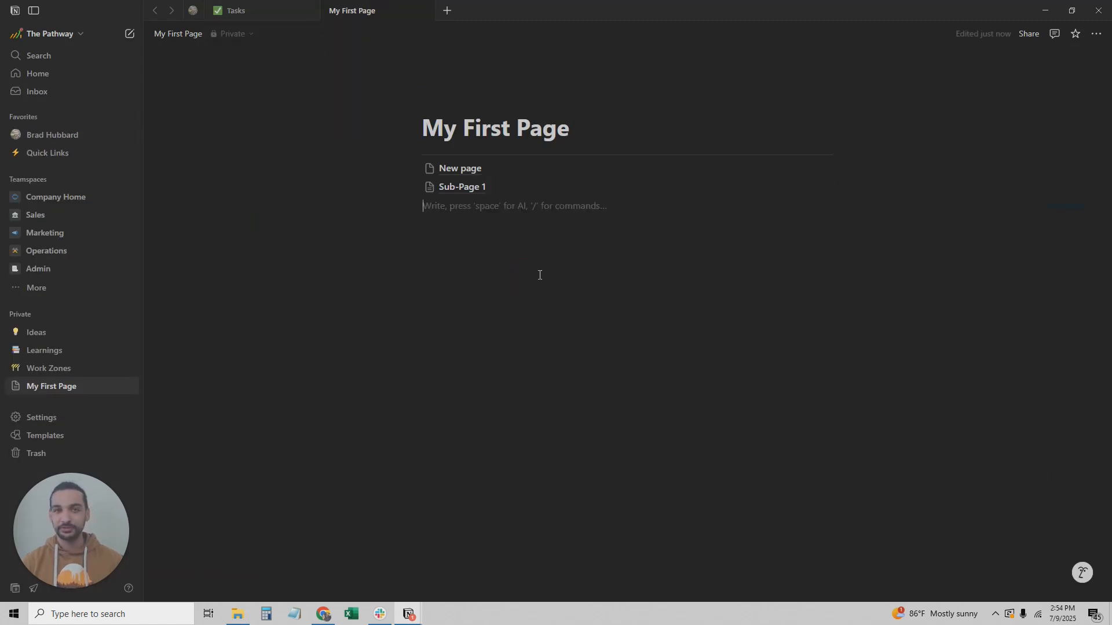
click(47, 33)
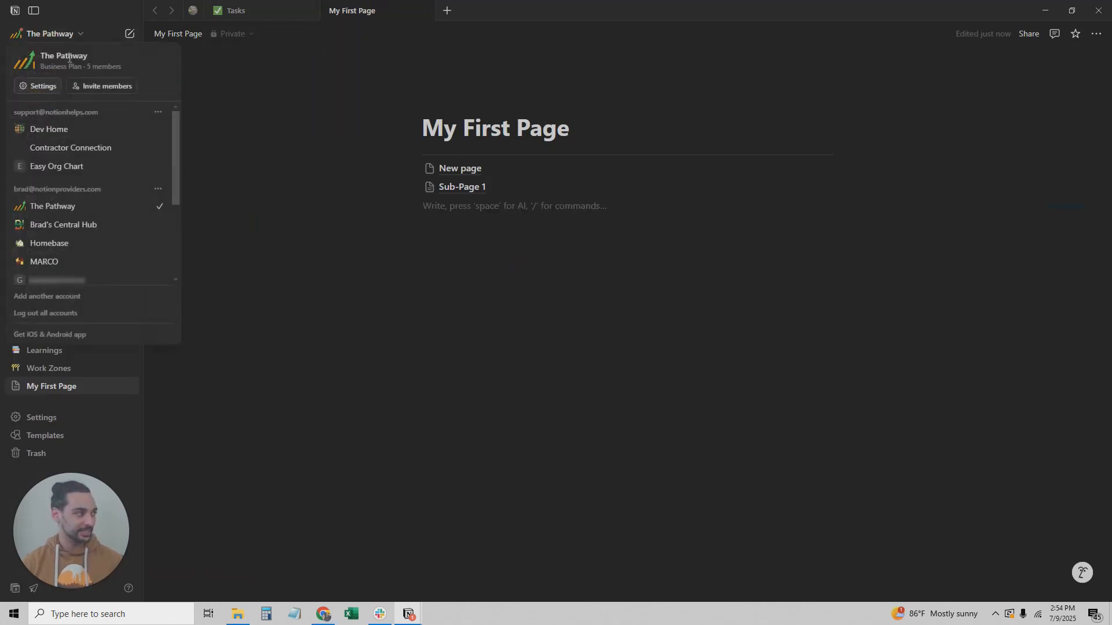
click(477, 428)
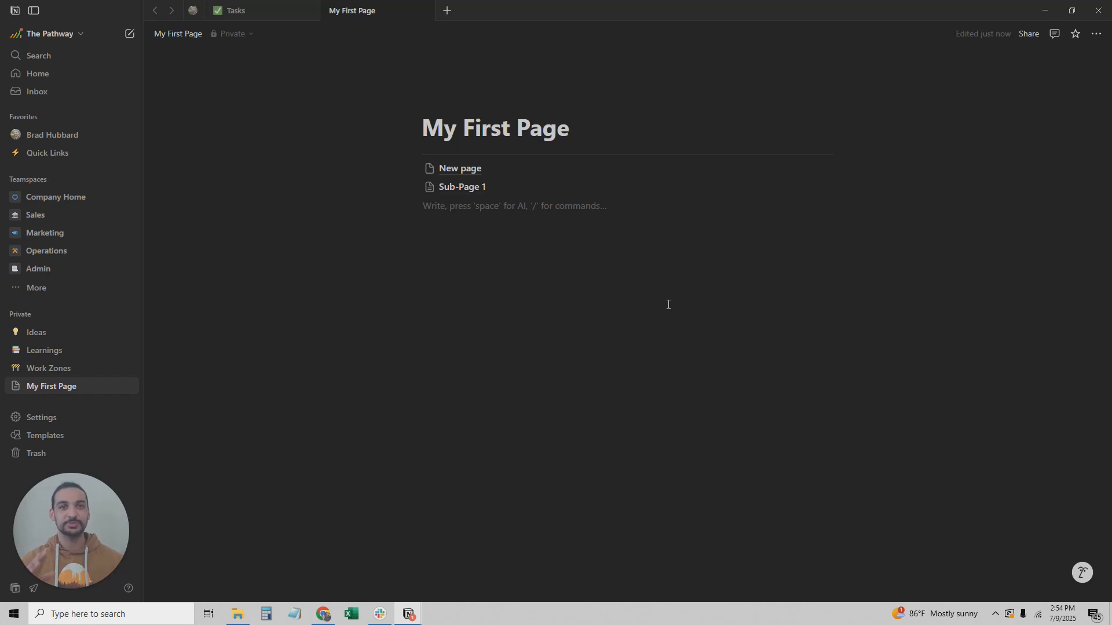
click(34, 33)
click(648, 168)
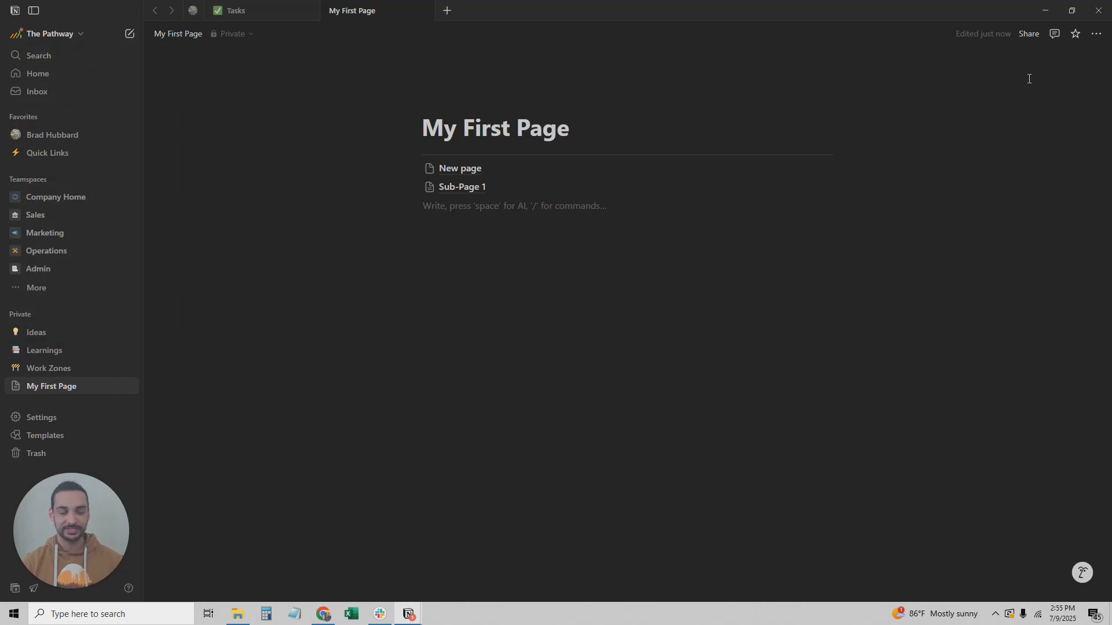
Step: Try the Serif and Mono fonts and small text on My First Page, restoring the Default font and regular text size
click(1095, 37)
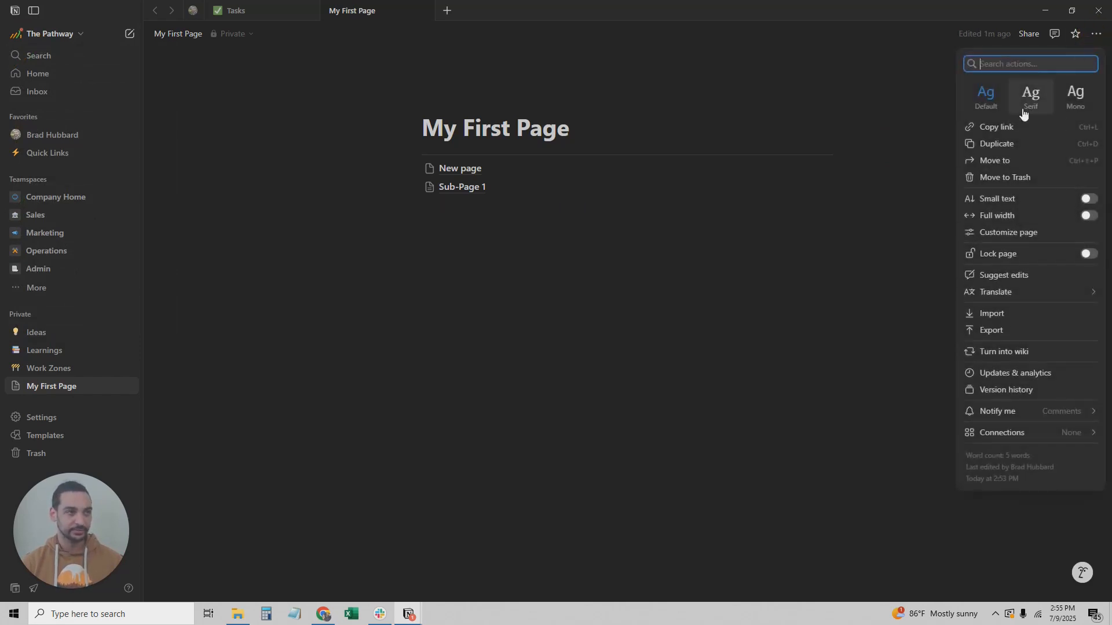
click(1023, 116)
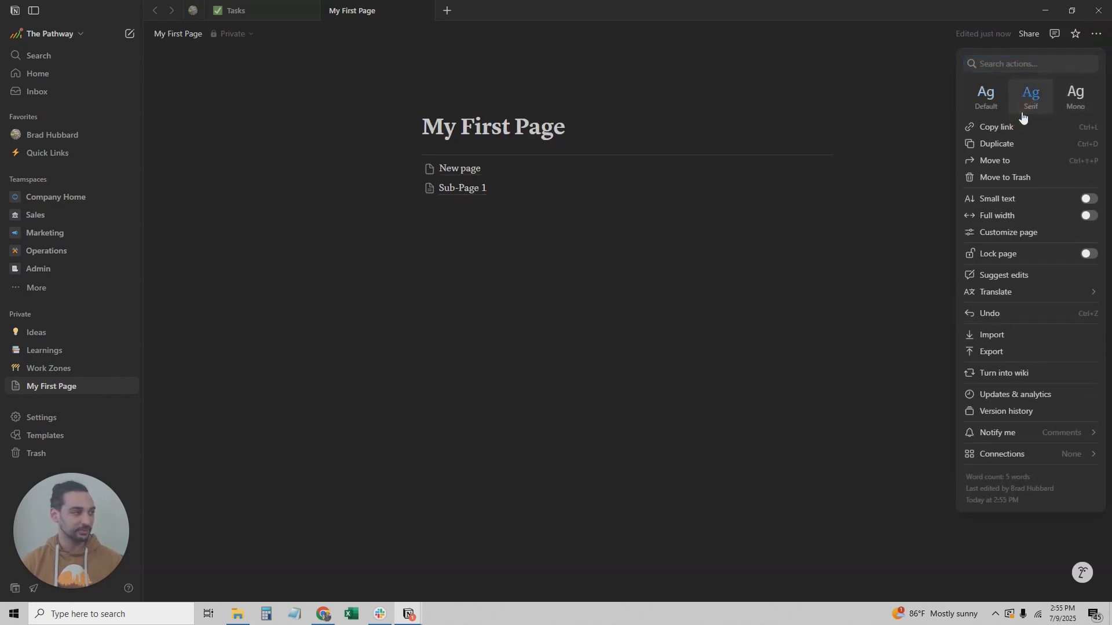
click(1070, 98)
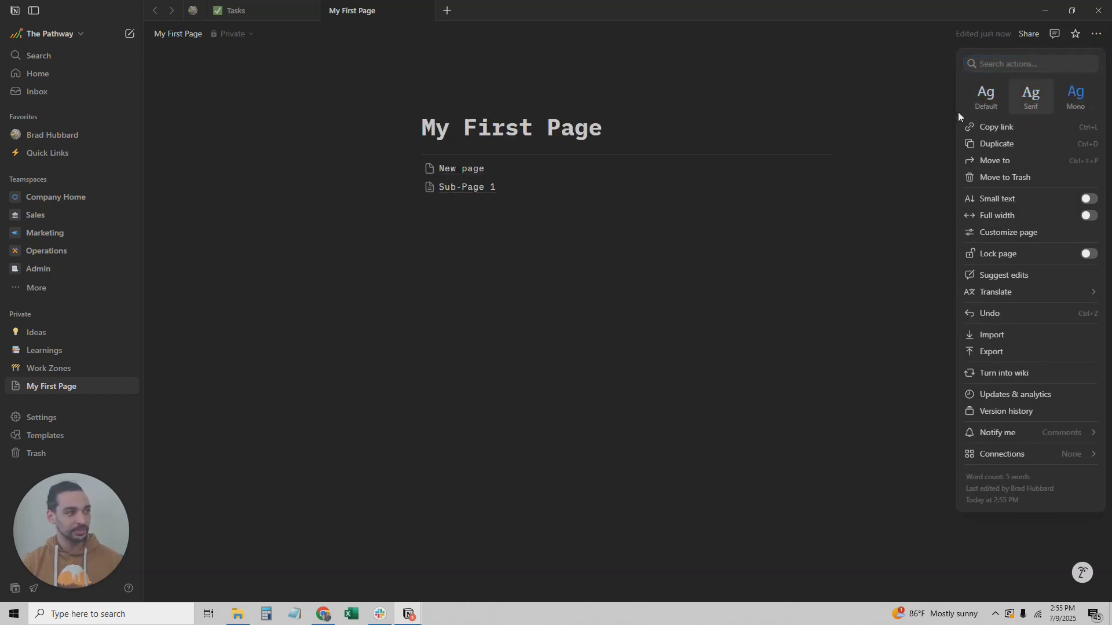
click(984, 94)
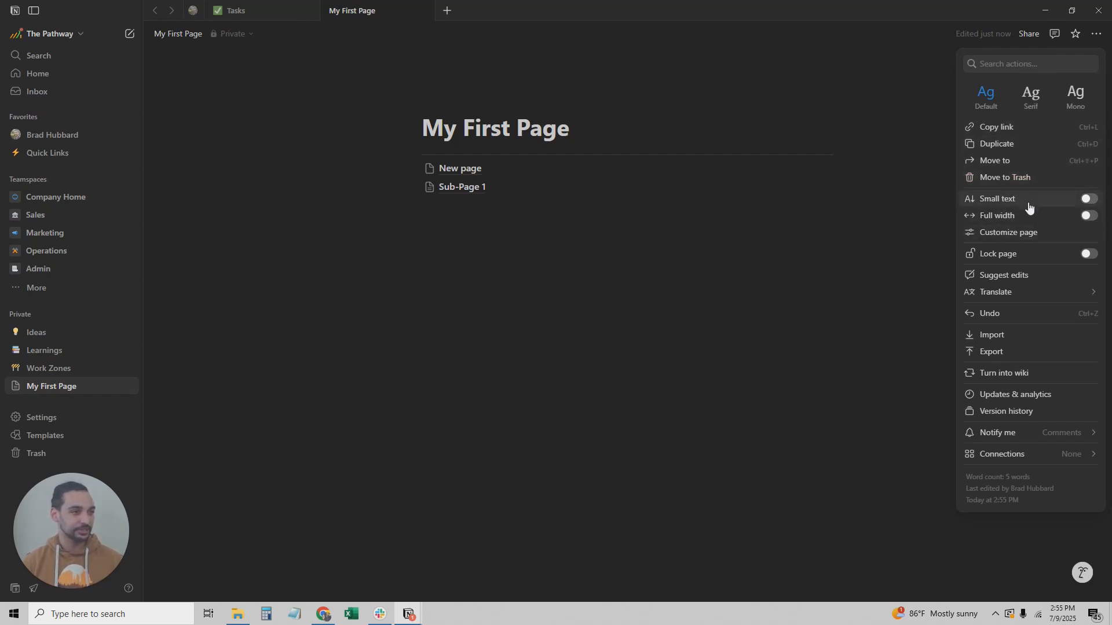
click(1086, 201)
click(1088, 203)
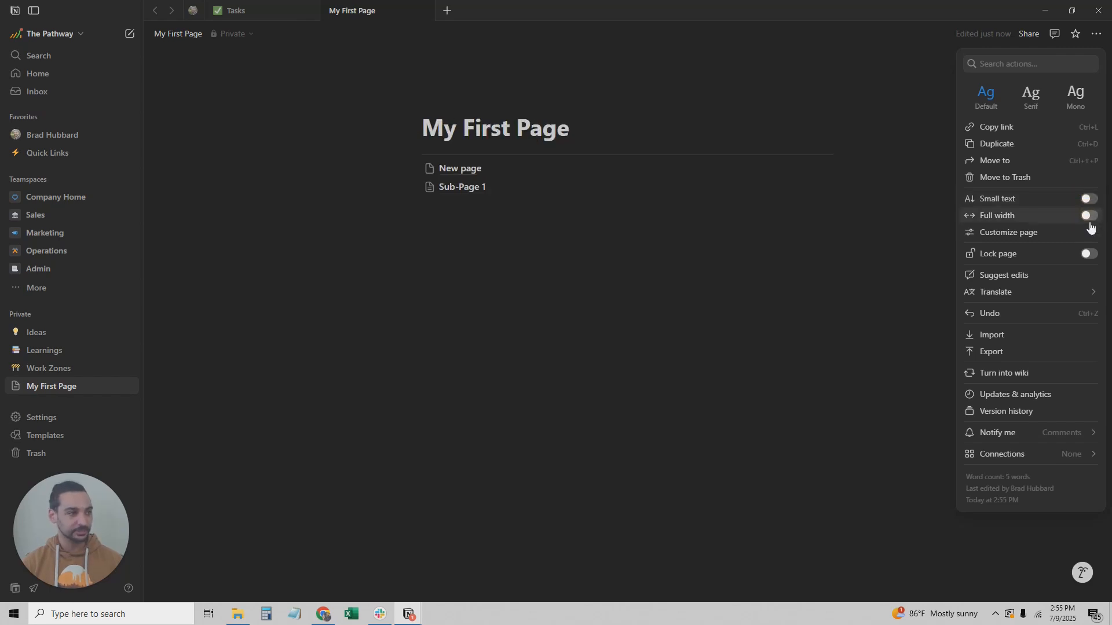
Step: Set My First Page to full width and lock it, and review the options offered for the locked page
click(1088, 218)
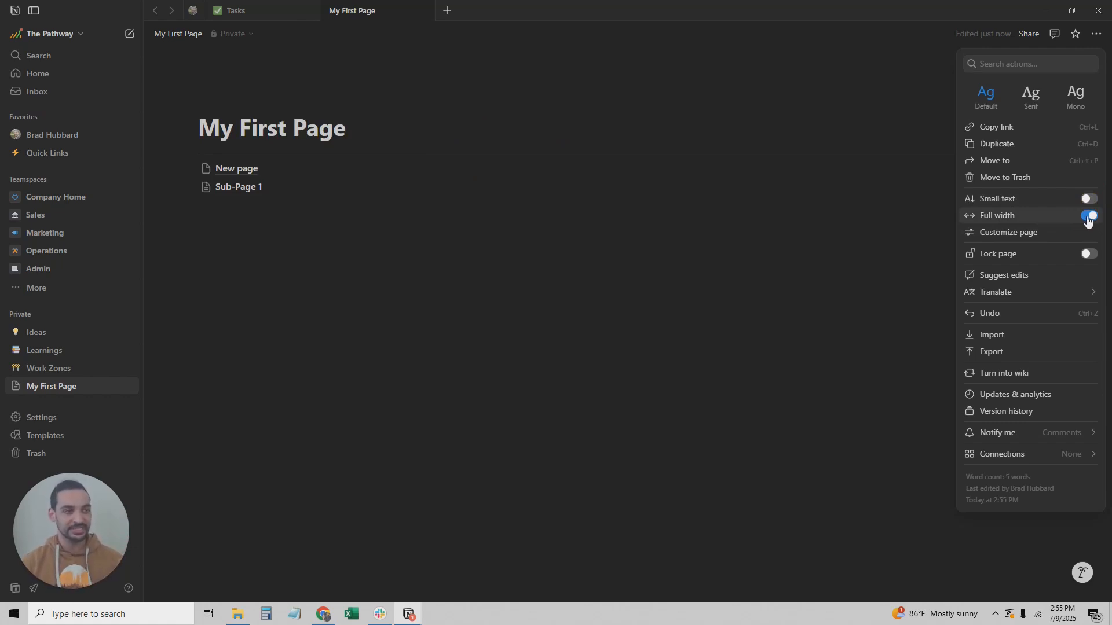
click(1089, 253)
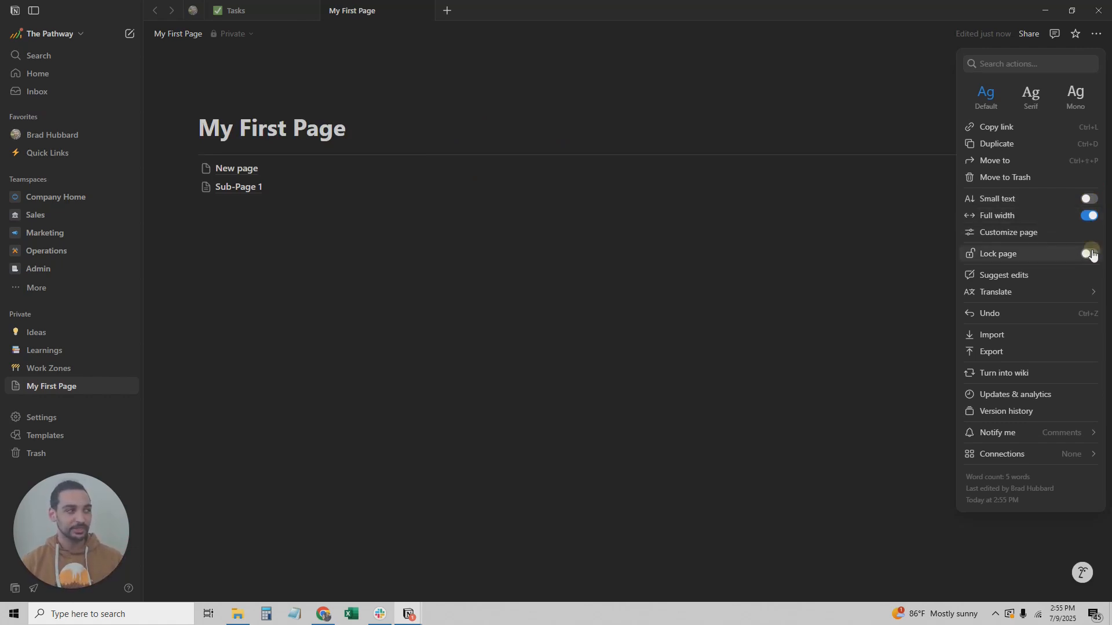
click(246, 229)
click(723, 233)
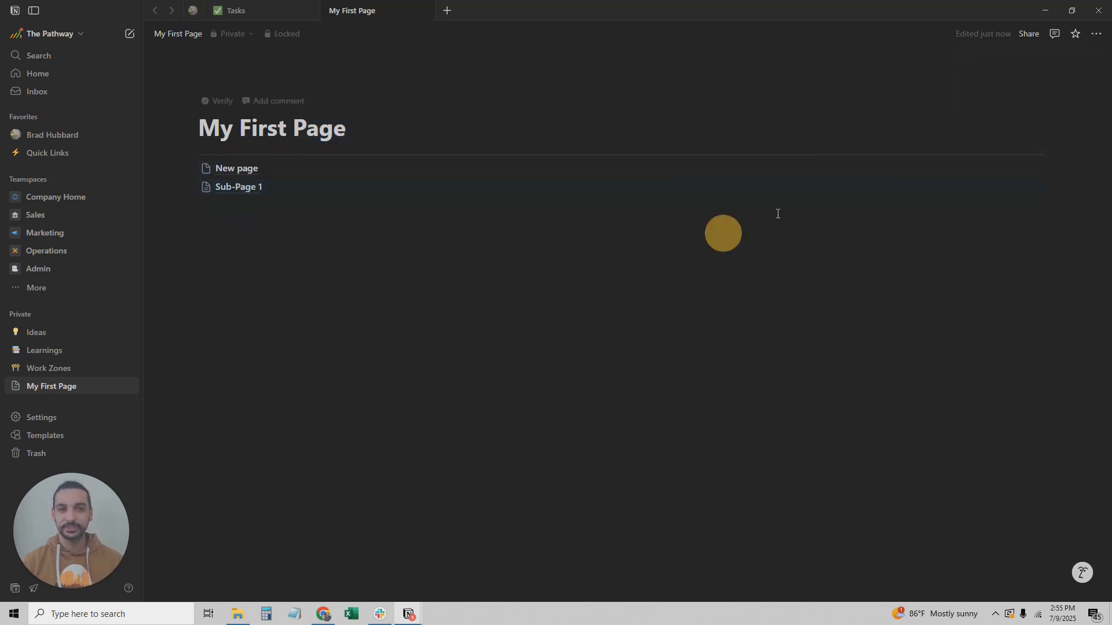
click(1096, 34)
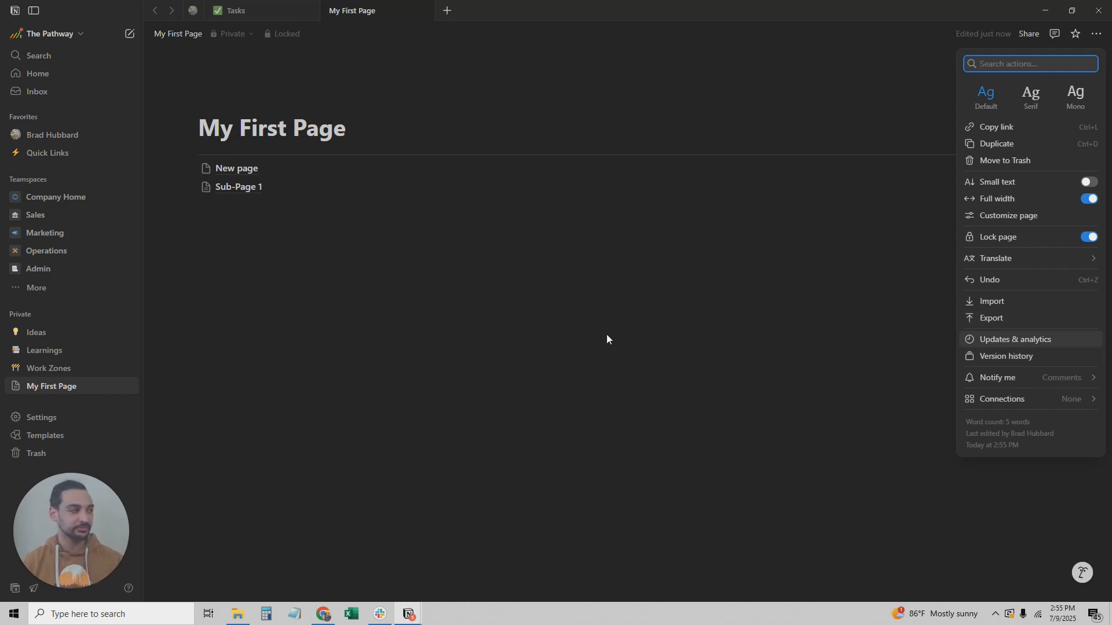
click(585, 328)
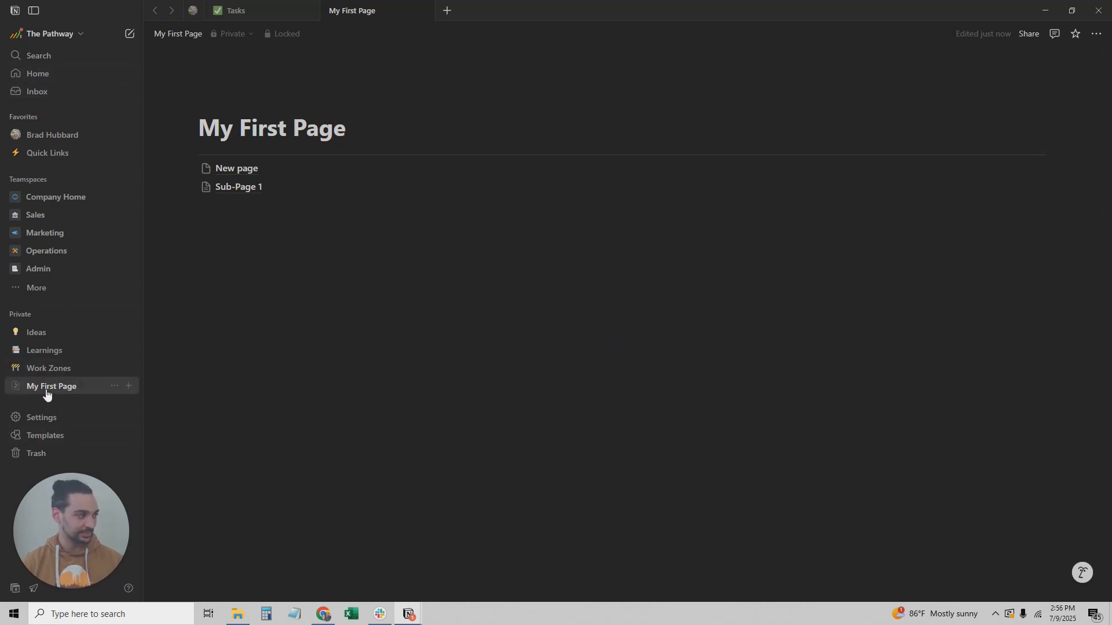
Step: Expand the page tree under My First Page and under the first favorite to examine their nested pages, collapsing each again
mouse_move(46, 394)
mouse_down()
mouse_move(37, 323)
mouse_move(38, 398)
mouse_up()
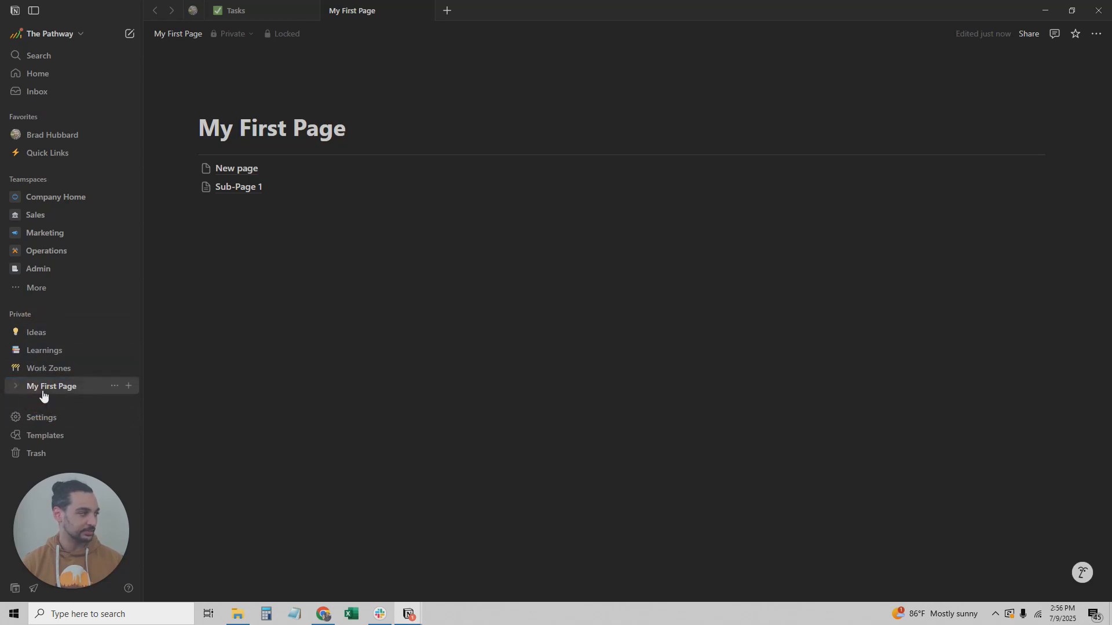
click(15, 386)
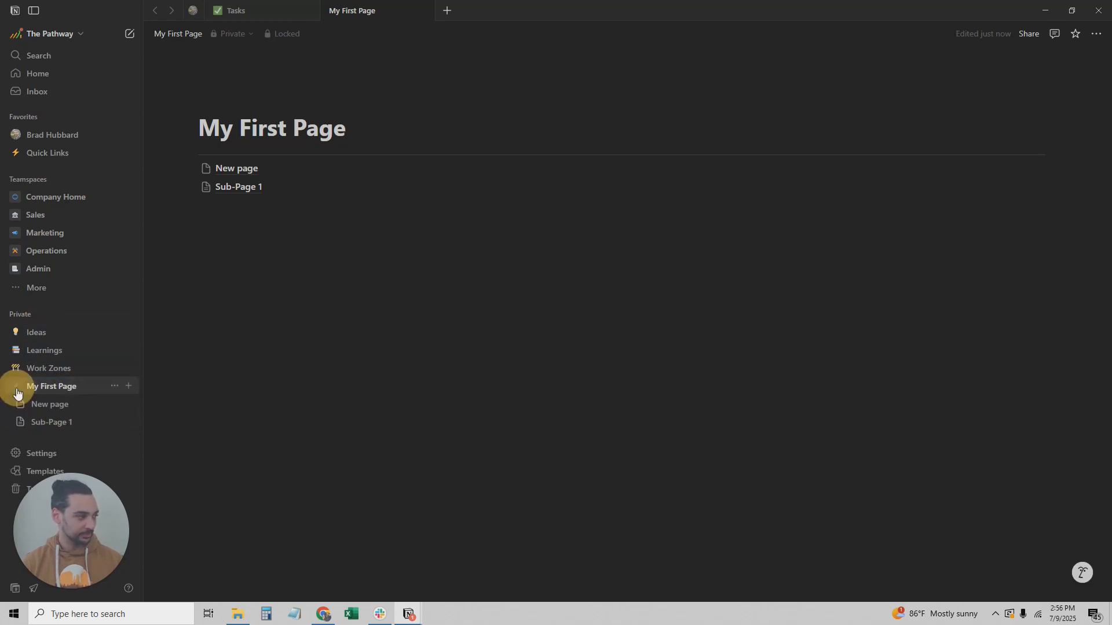
click(22, 424)
click(26, 442)
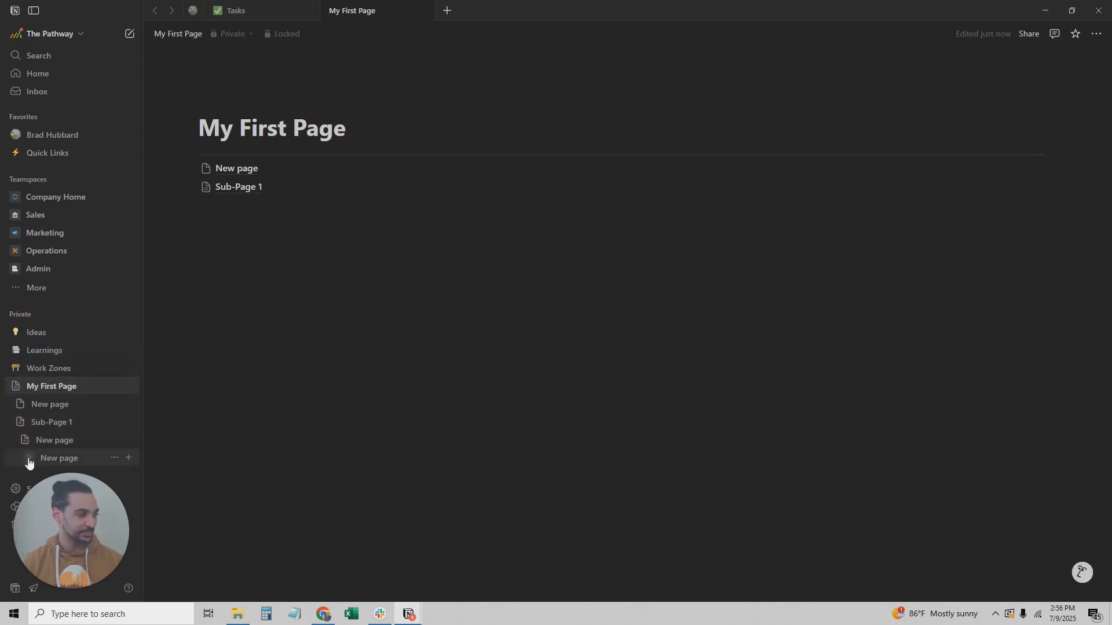
click(26, 444)
click(21, 422)
click(15, 387)
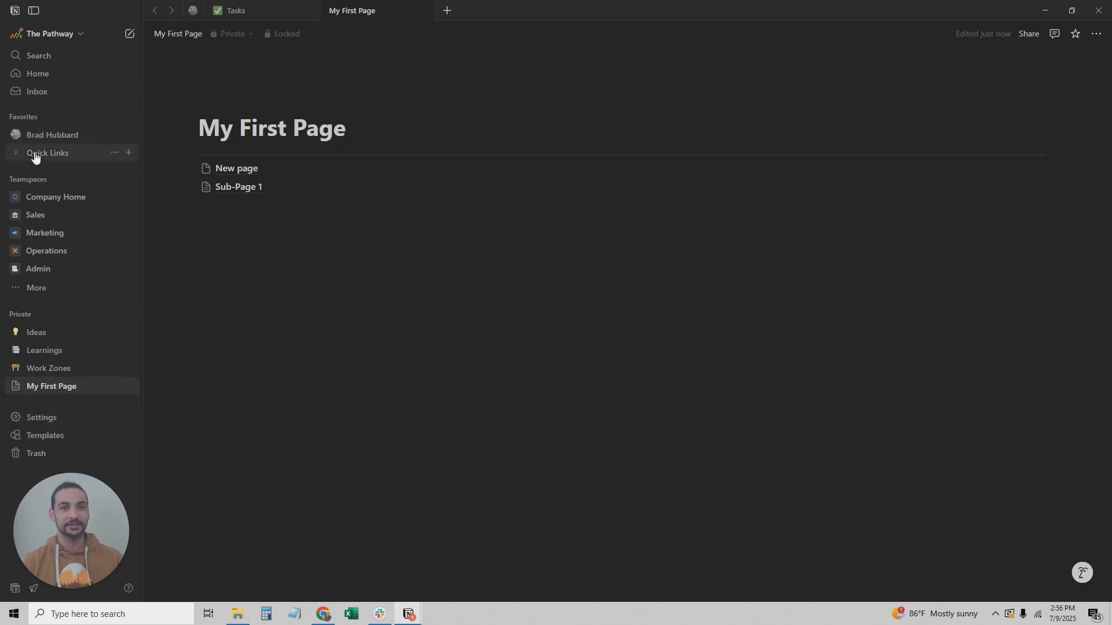
click(16, 138)
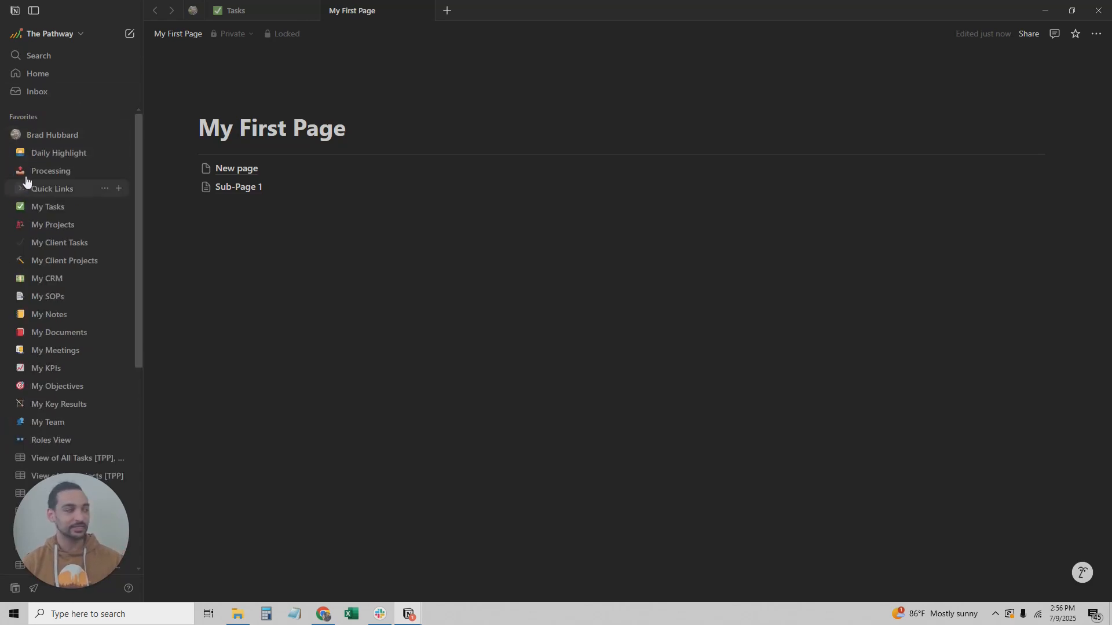
click(13, 142)
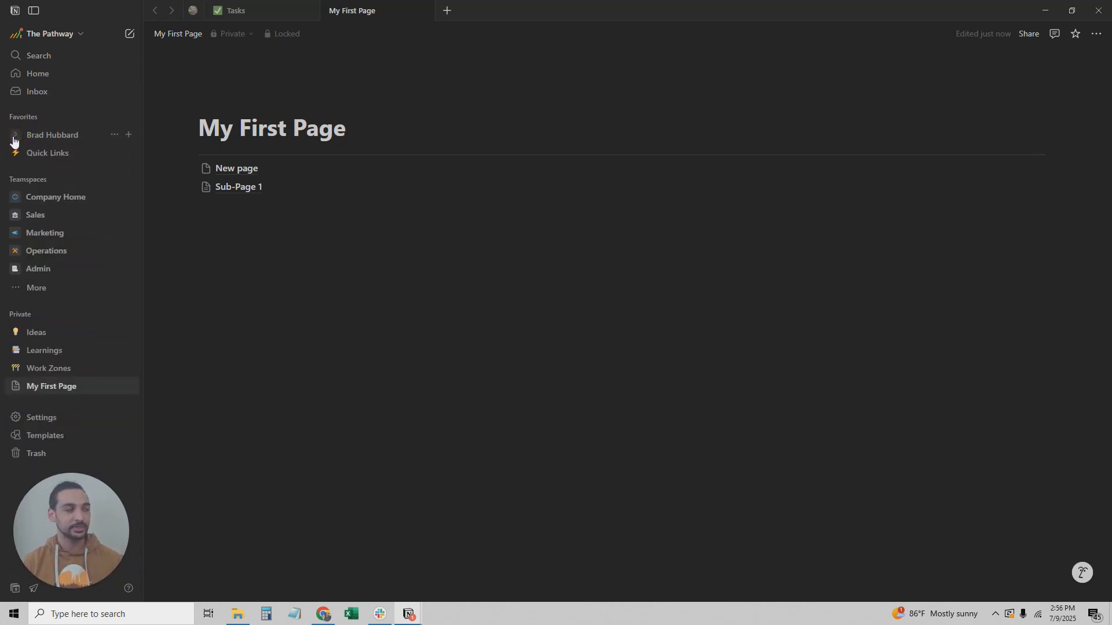
Step: Return to the Compact CRM page from the Tasks tab, add it to the favorites and remove it again
click(252, 19)
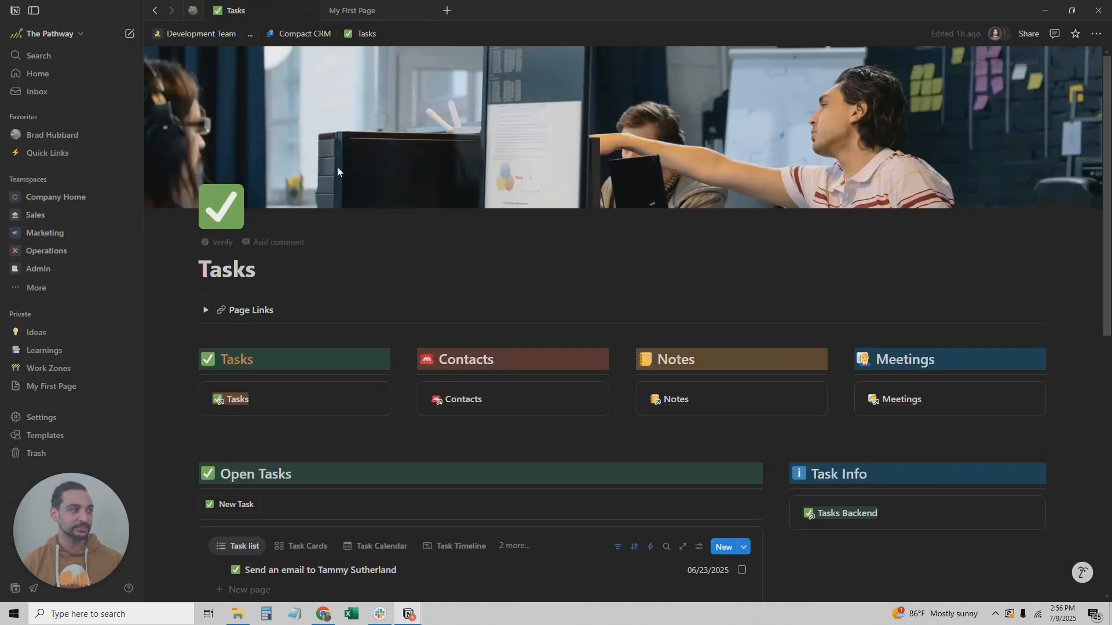
click(291, 35)
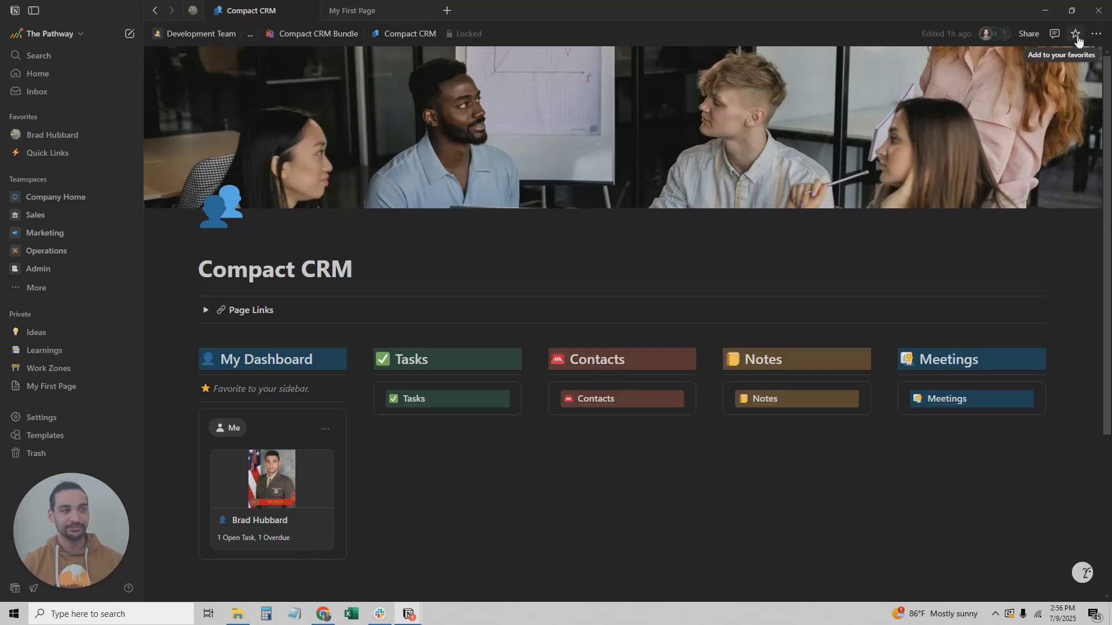
click(1076, 35)
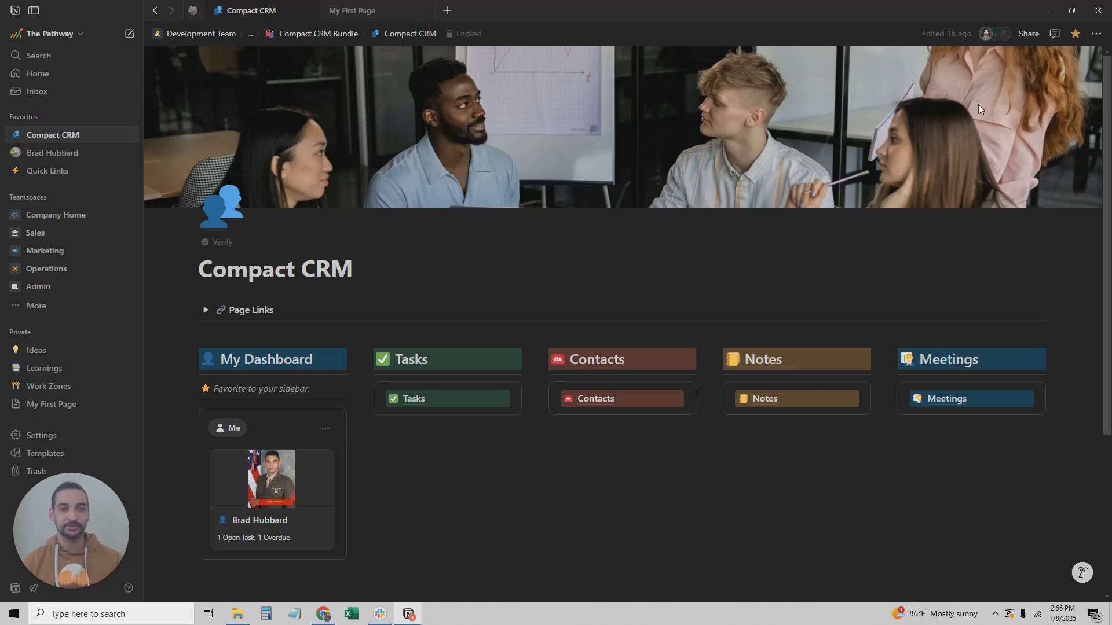
click(1074, 35)
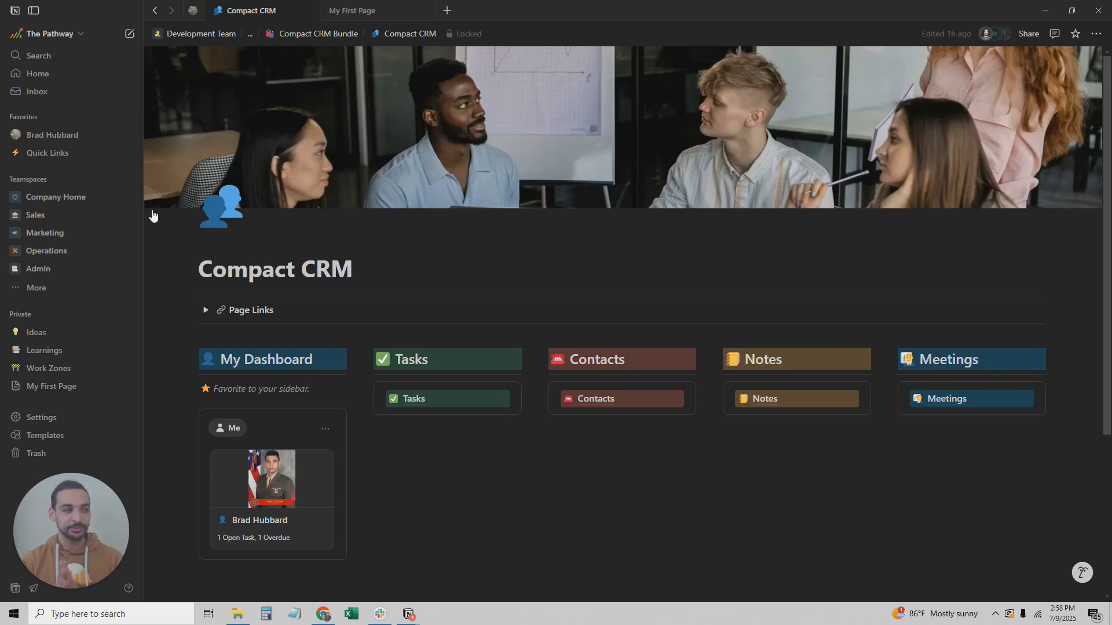
Step: Open the Tasks page from Compact CRM and expand Page Links to examine the nested links and page layout
mouse_move(432, 406)
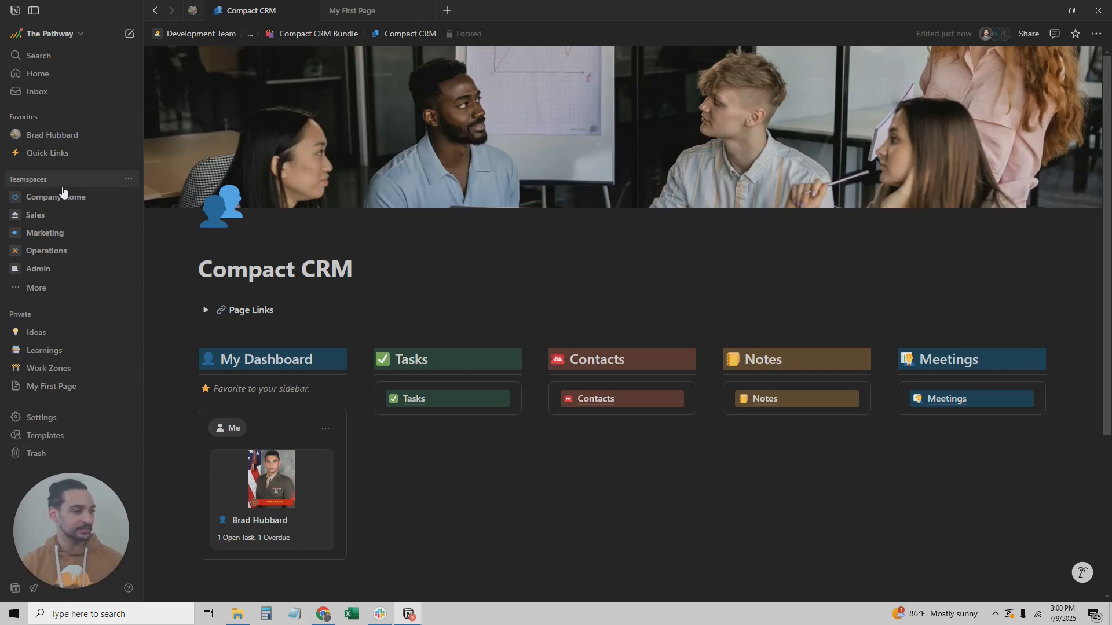
click(436, 400)
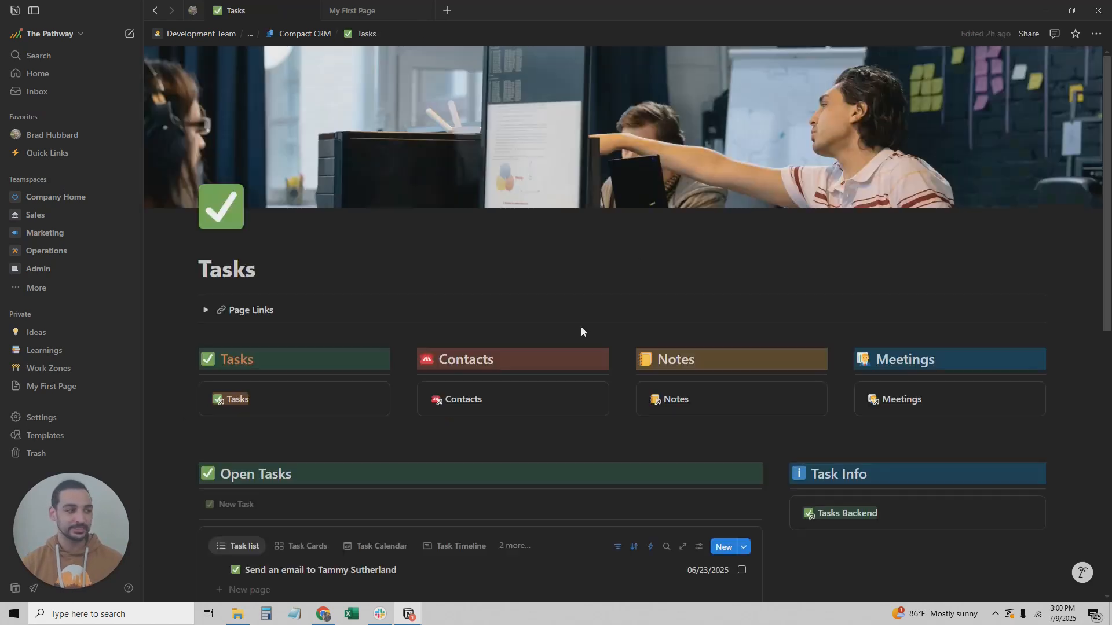
scroll(582, 331, down, 1)
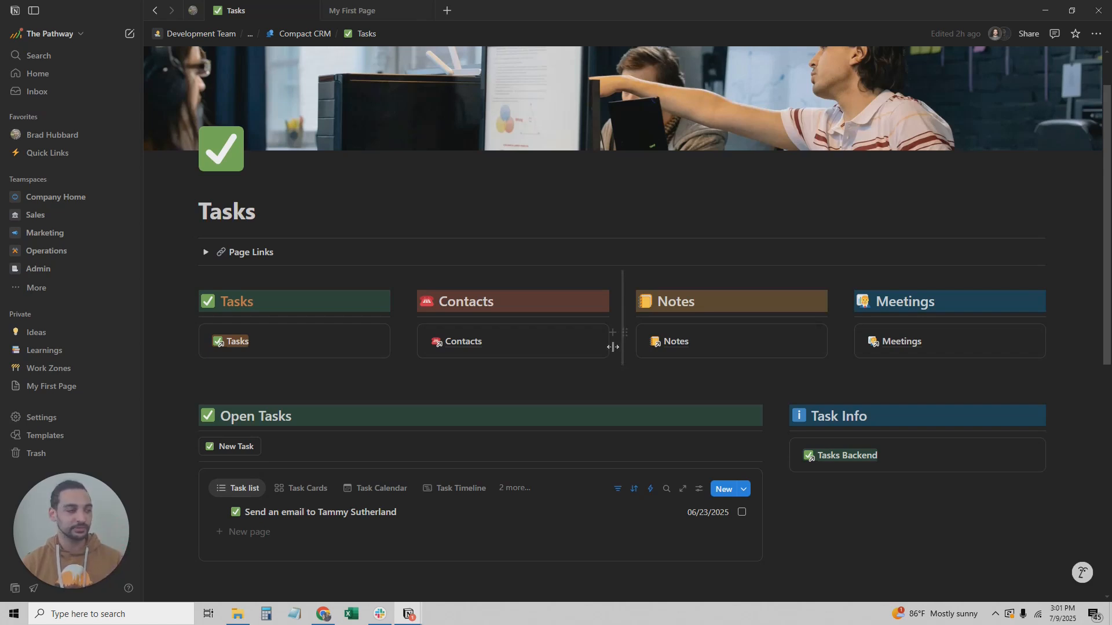
click(206, 253)
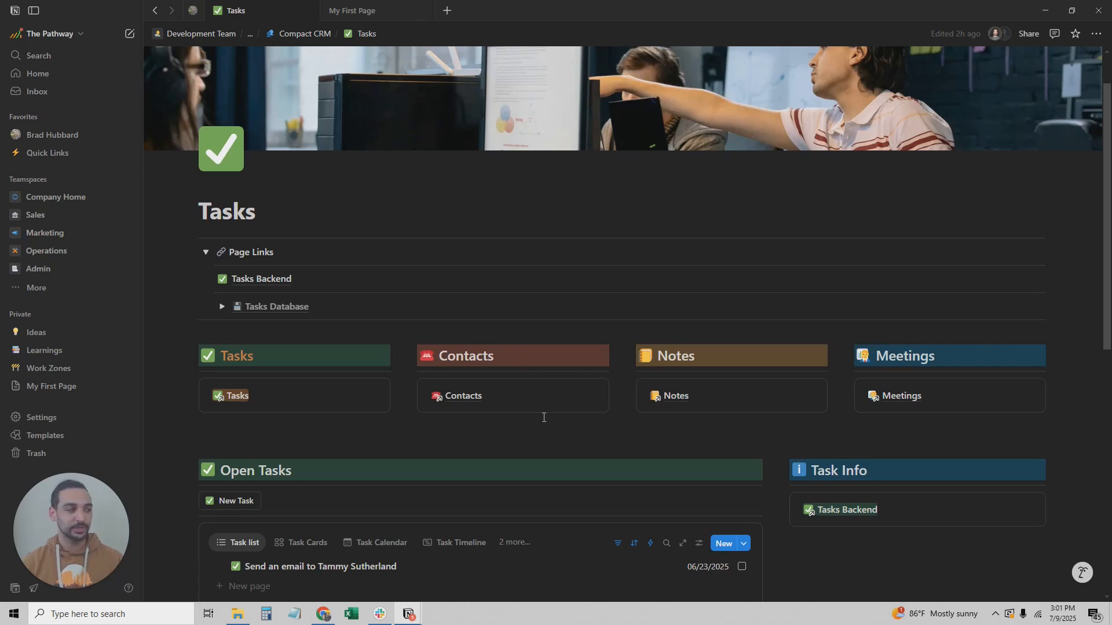
scroll(458, 382, down, 2)
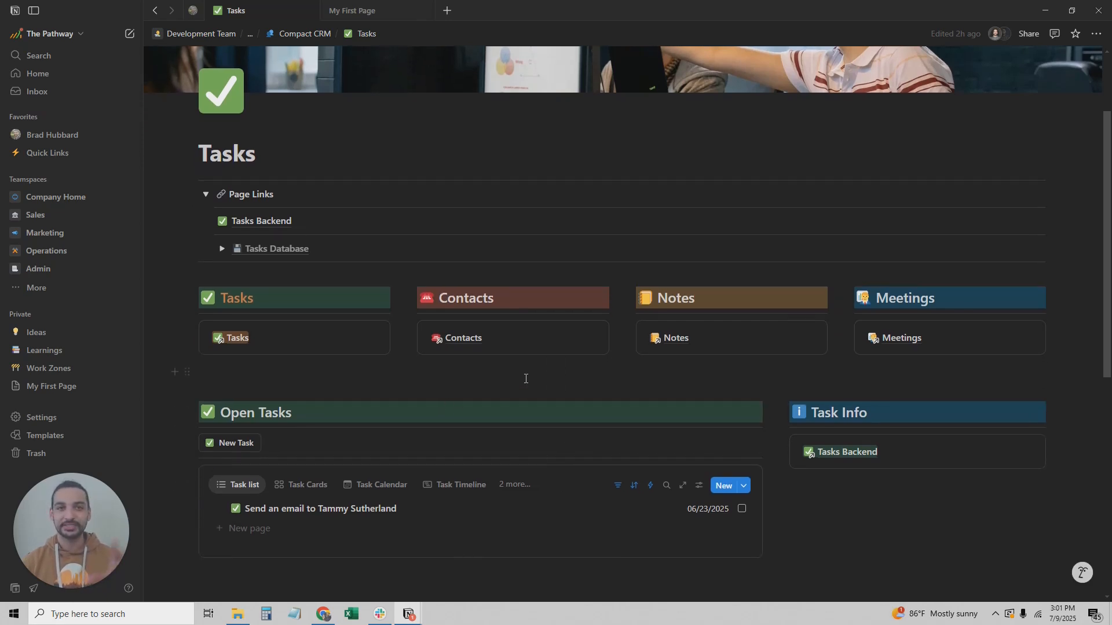